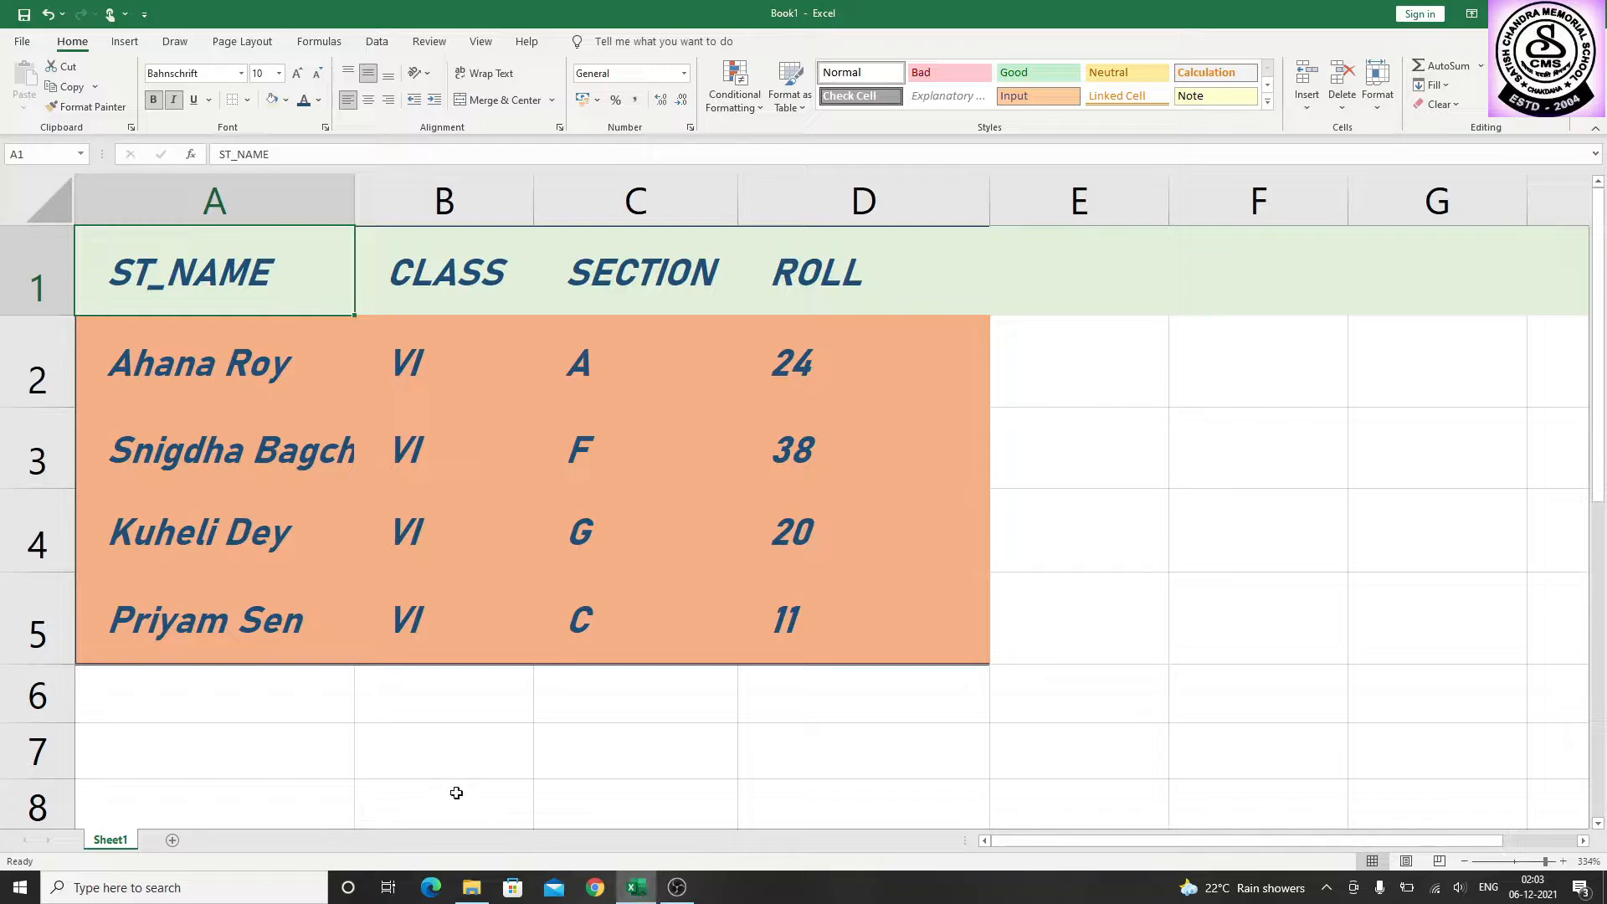
Apply top, middle and bottom vertical alignment in turn to the range A1:D6, finishing with bottom alignment
{"action": "left_click_drag", "start_coordinate": [295, 286], "coordinate": [772, 676]}
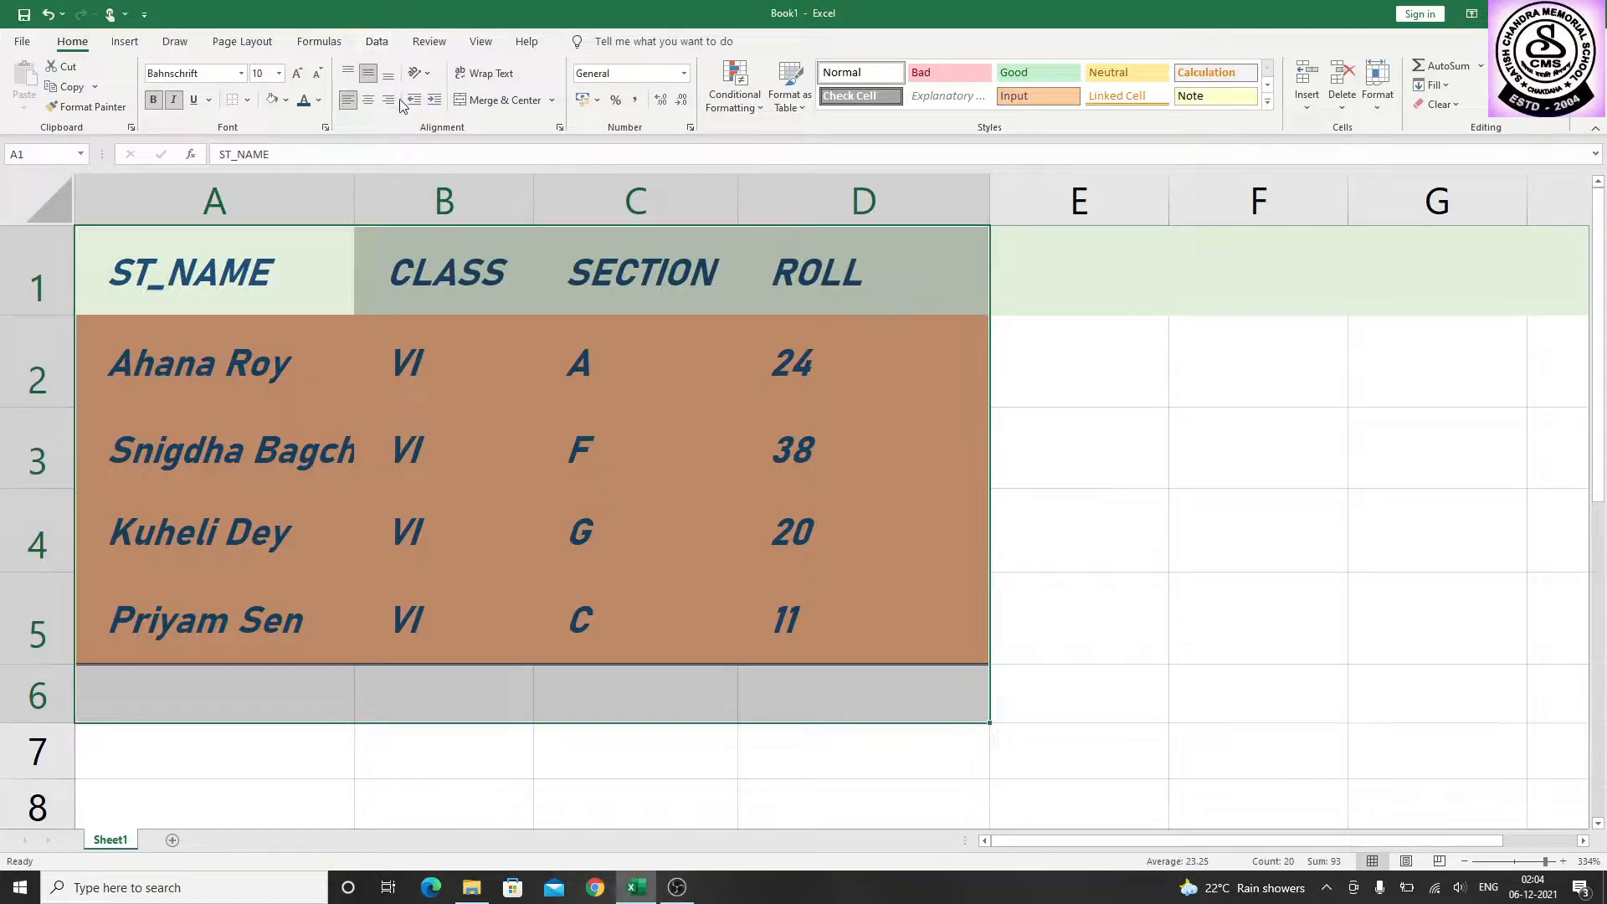
{"action": "left_click", "coordinate": [348, 76]}
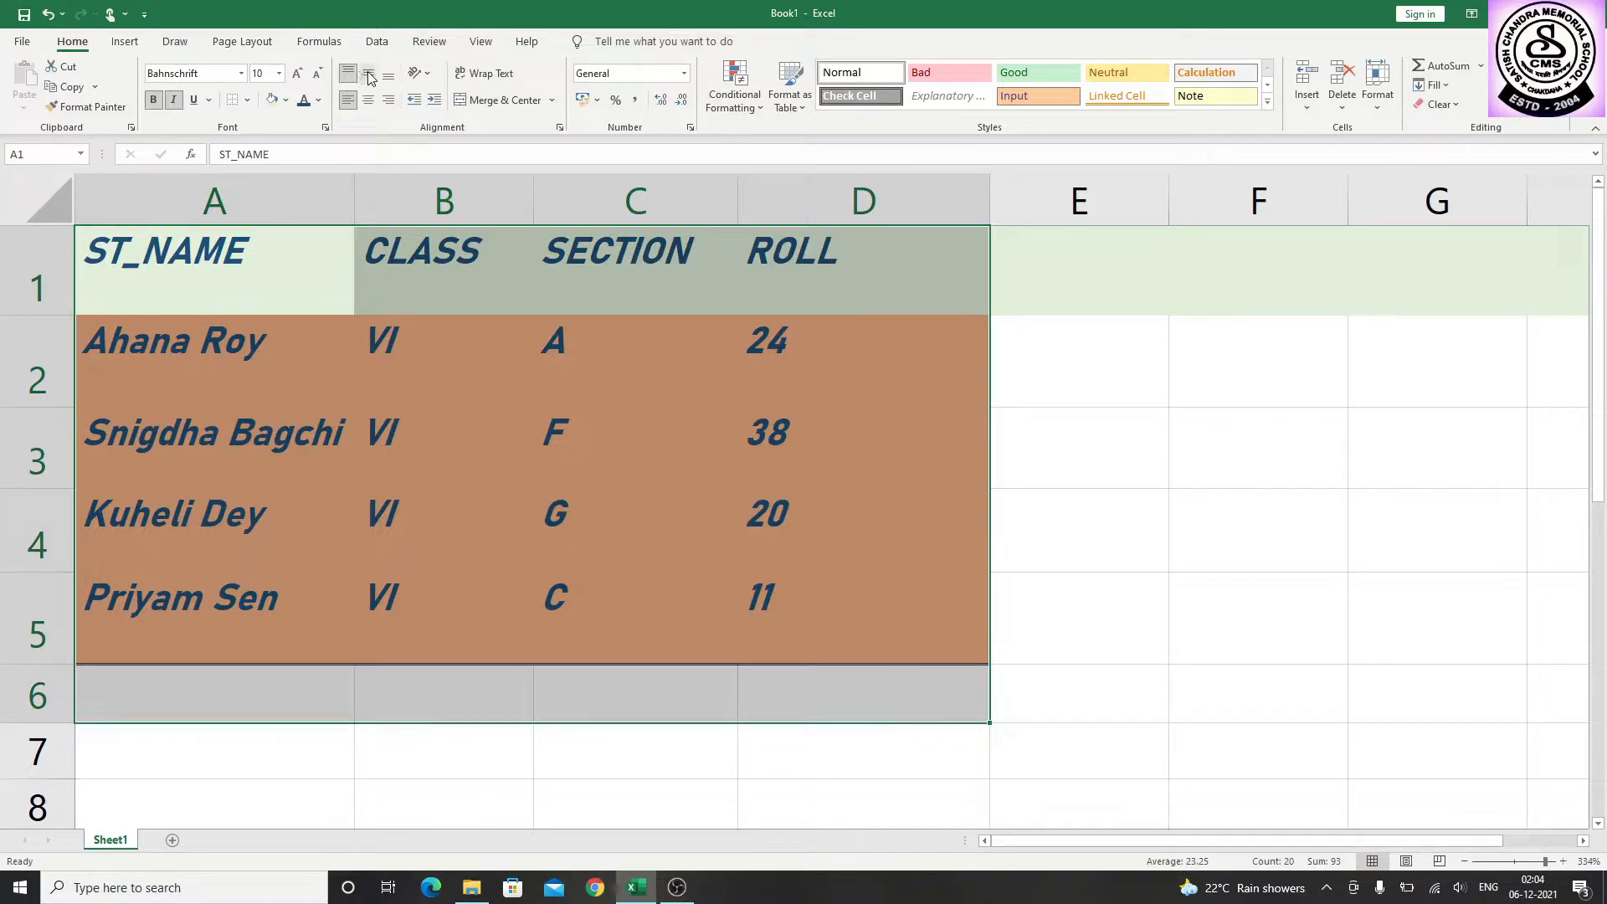
{"action": "left_click", "coordinate": [369, 75]}
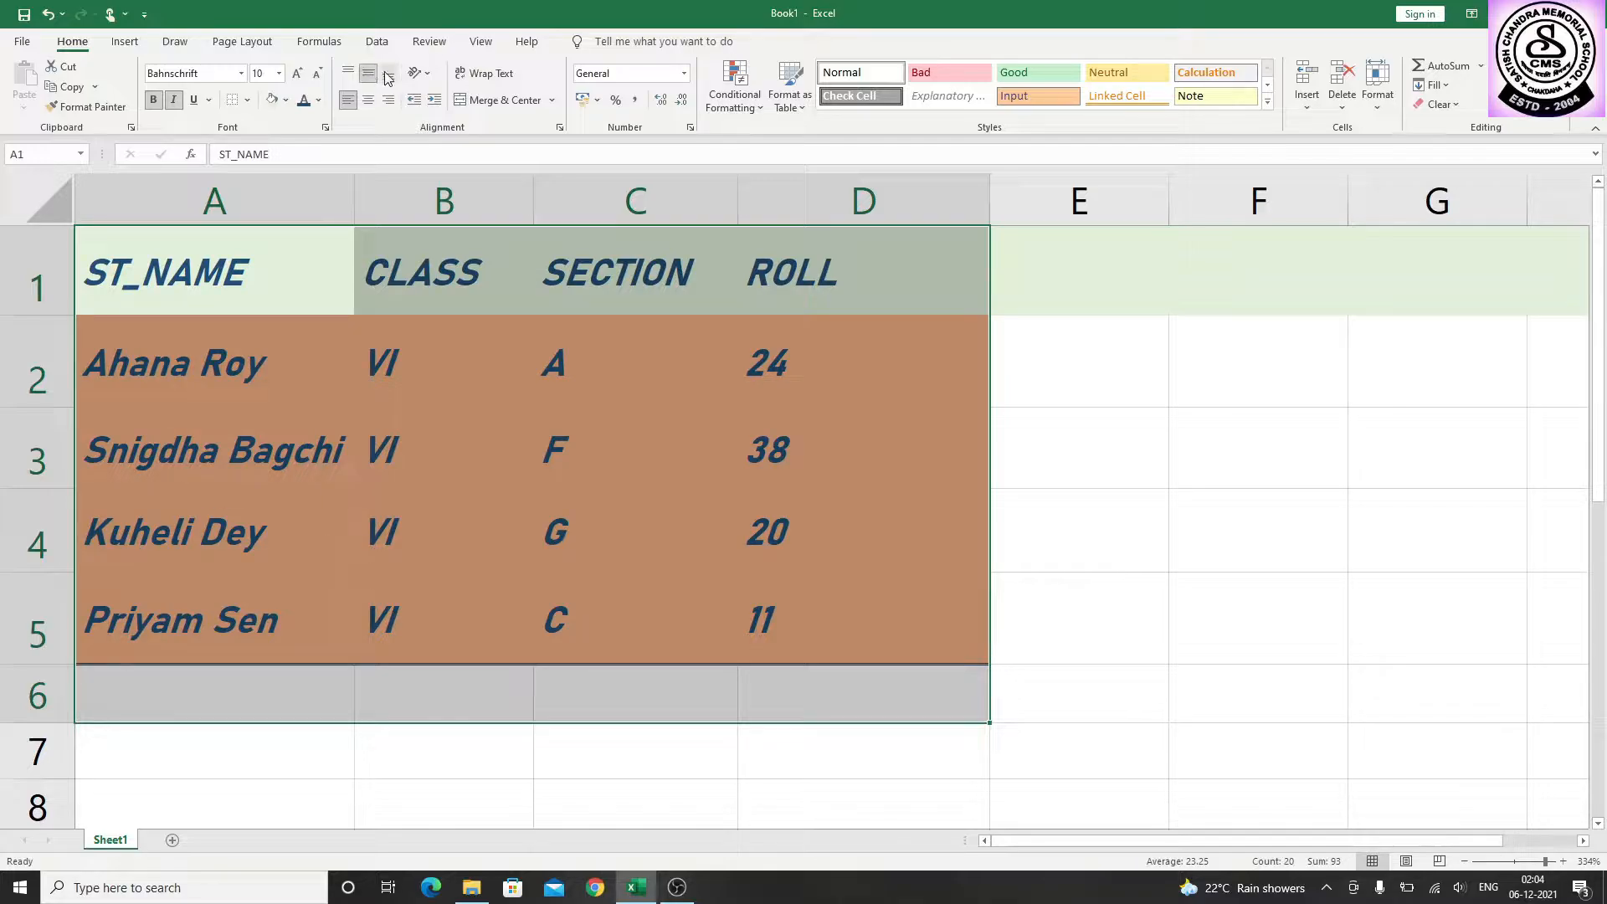
{"action": "left_click", "coordinate": [388, 76]}
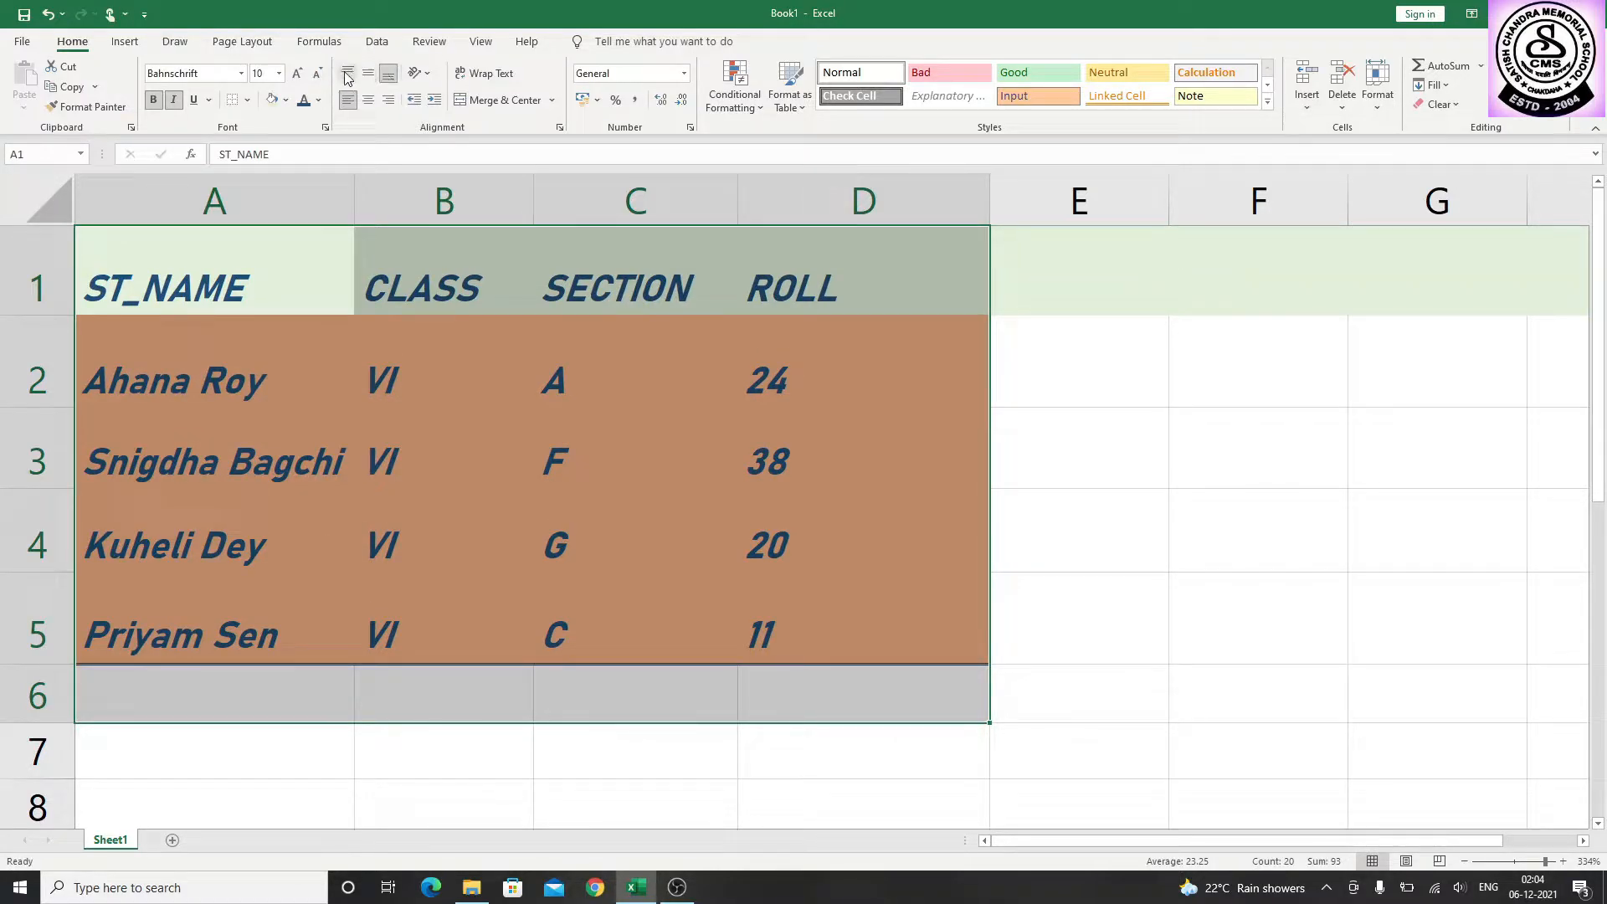
{"action": "left_click", "coordinate": [347, 75]}
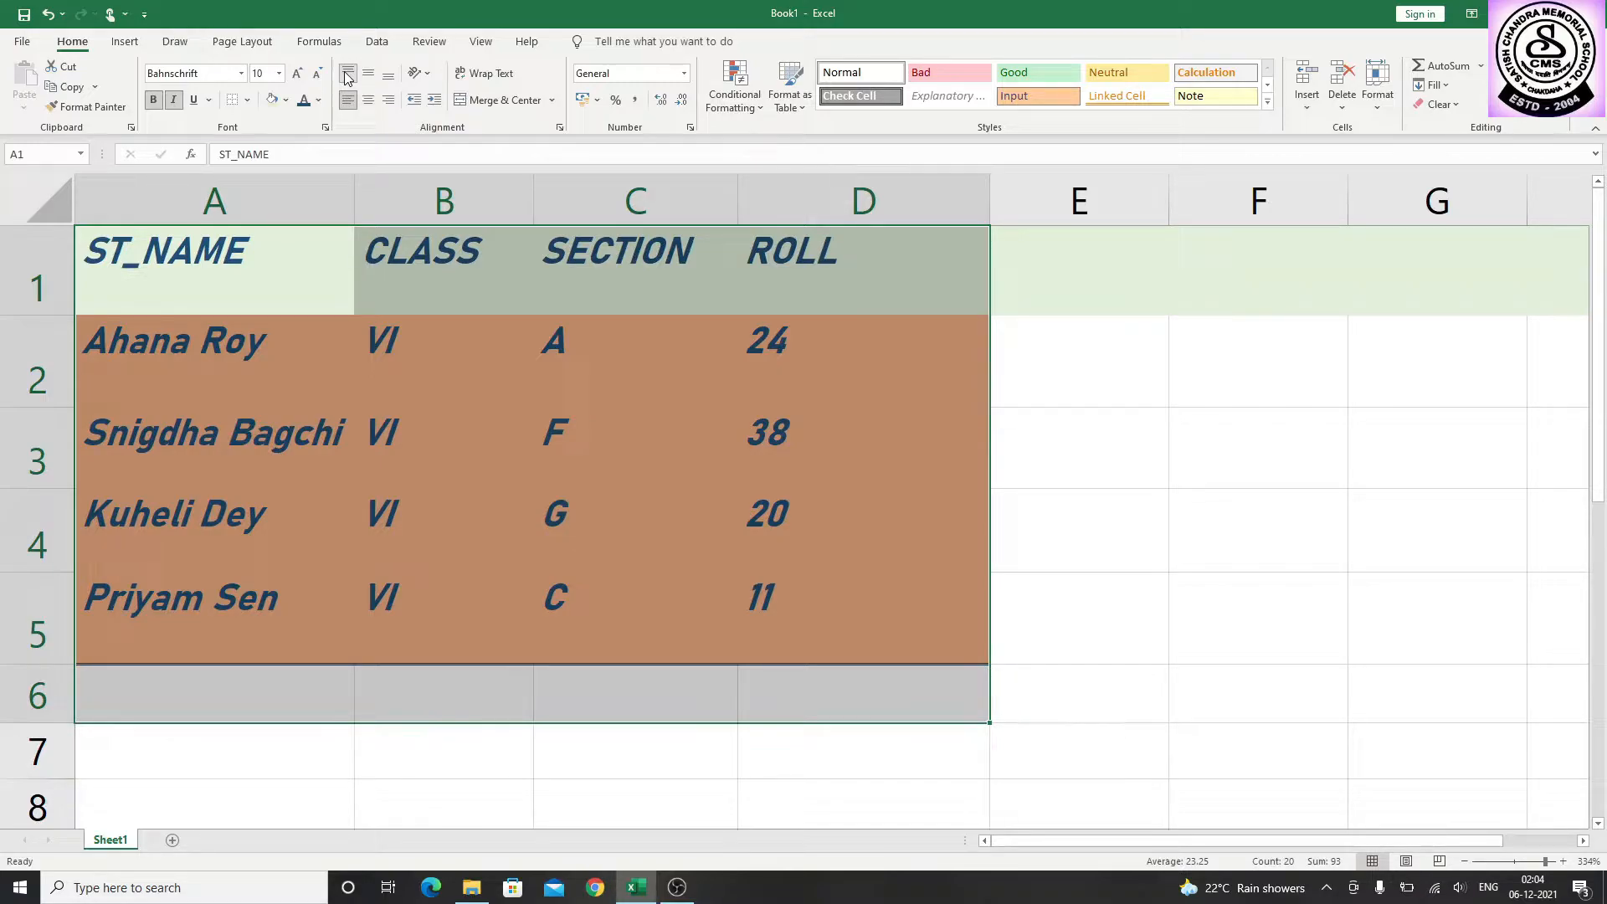
{"action": "left_click", "coordinate": [366, 77]}
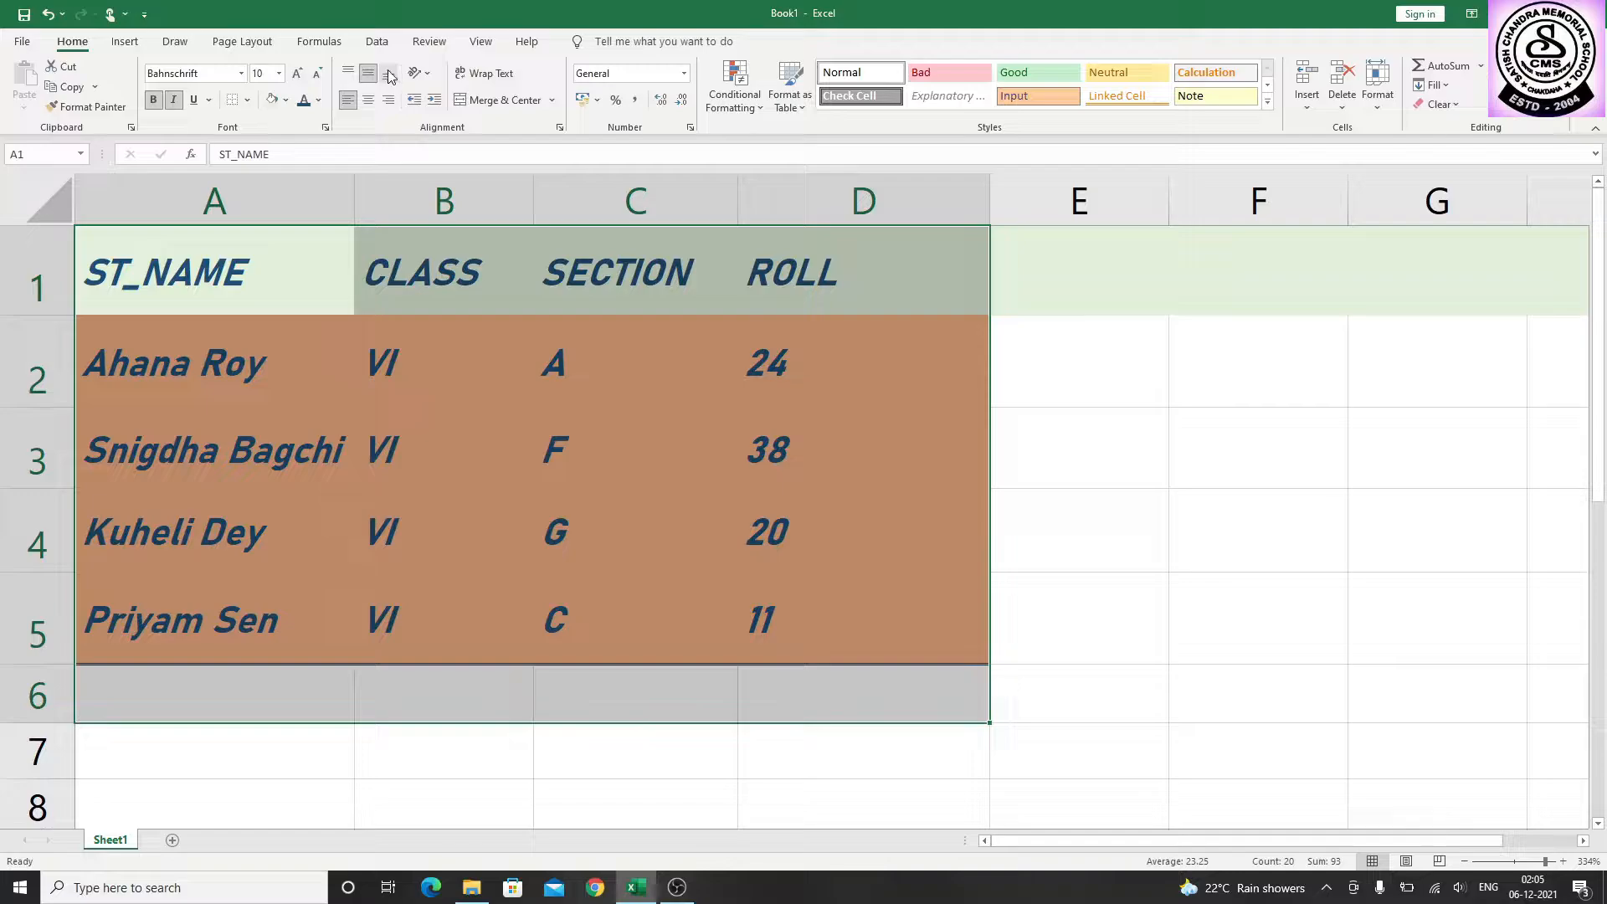
{"action": "left_click", "coordinate": [388, 75]}
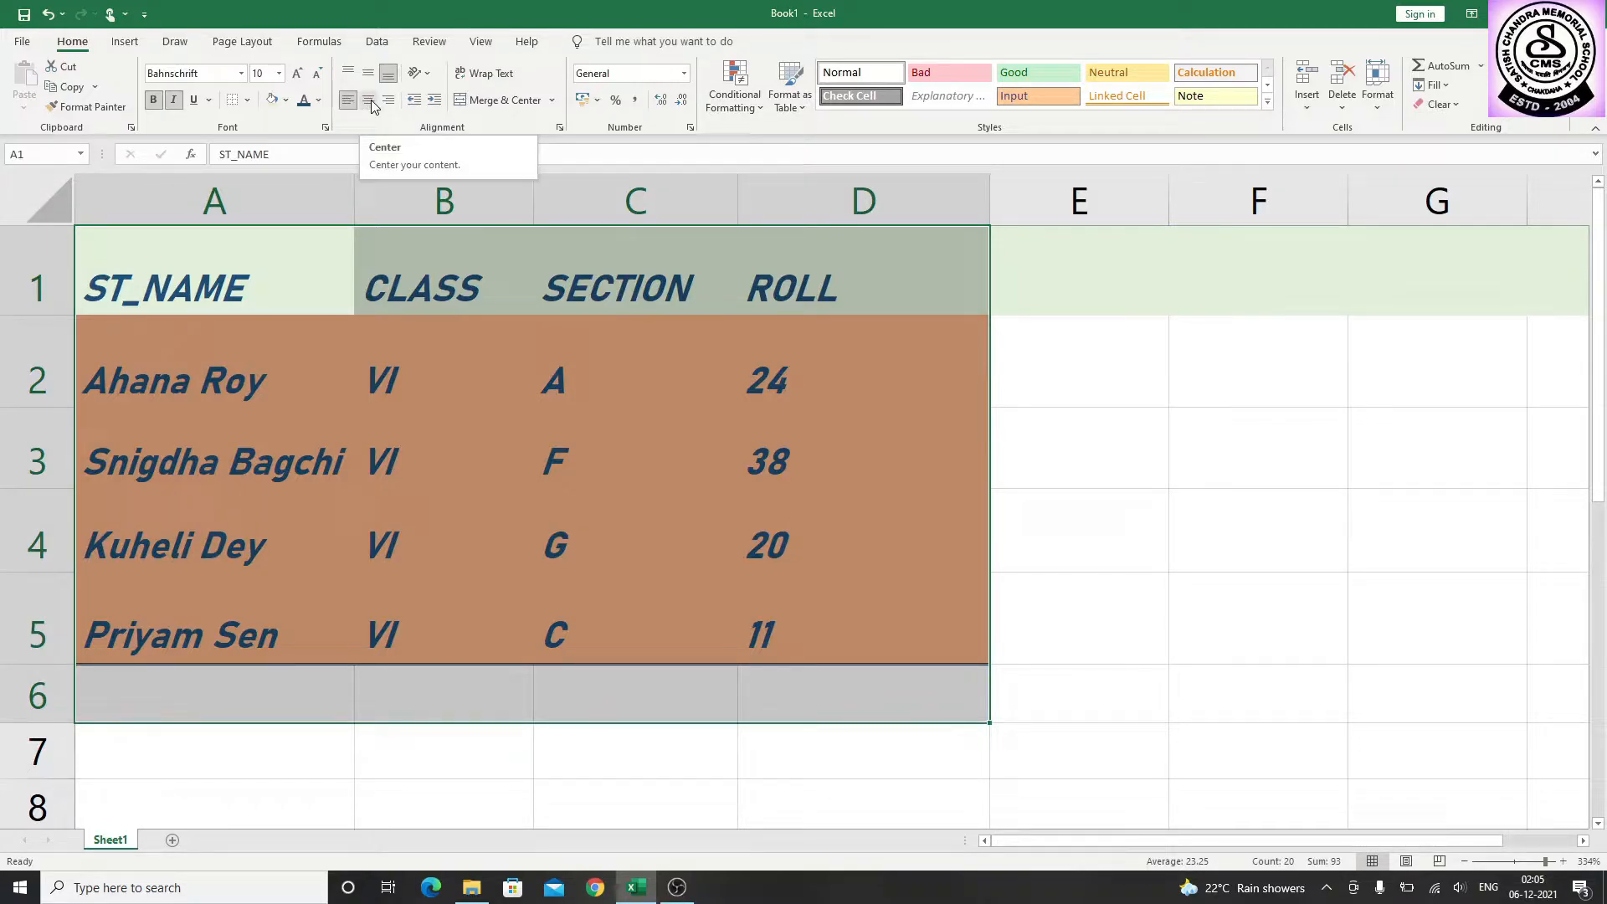
Try right alignment on the range A1:D6, then settle on middle vertical alignment with centered horizontal alignment
{"action": "left_click", "coordinate": [370, 99]}
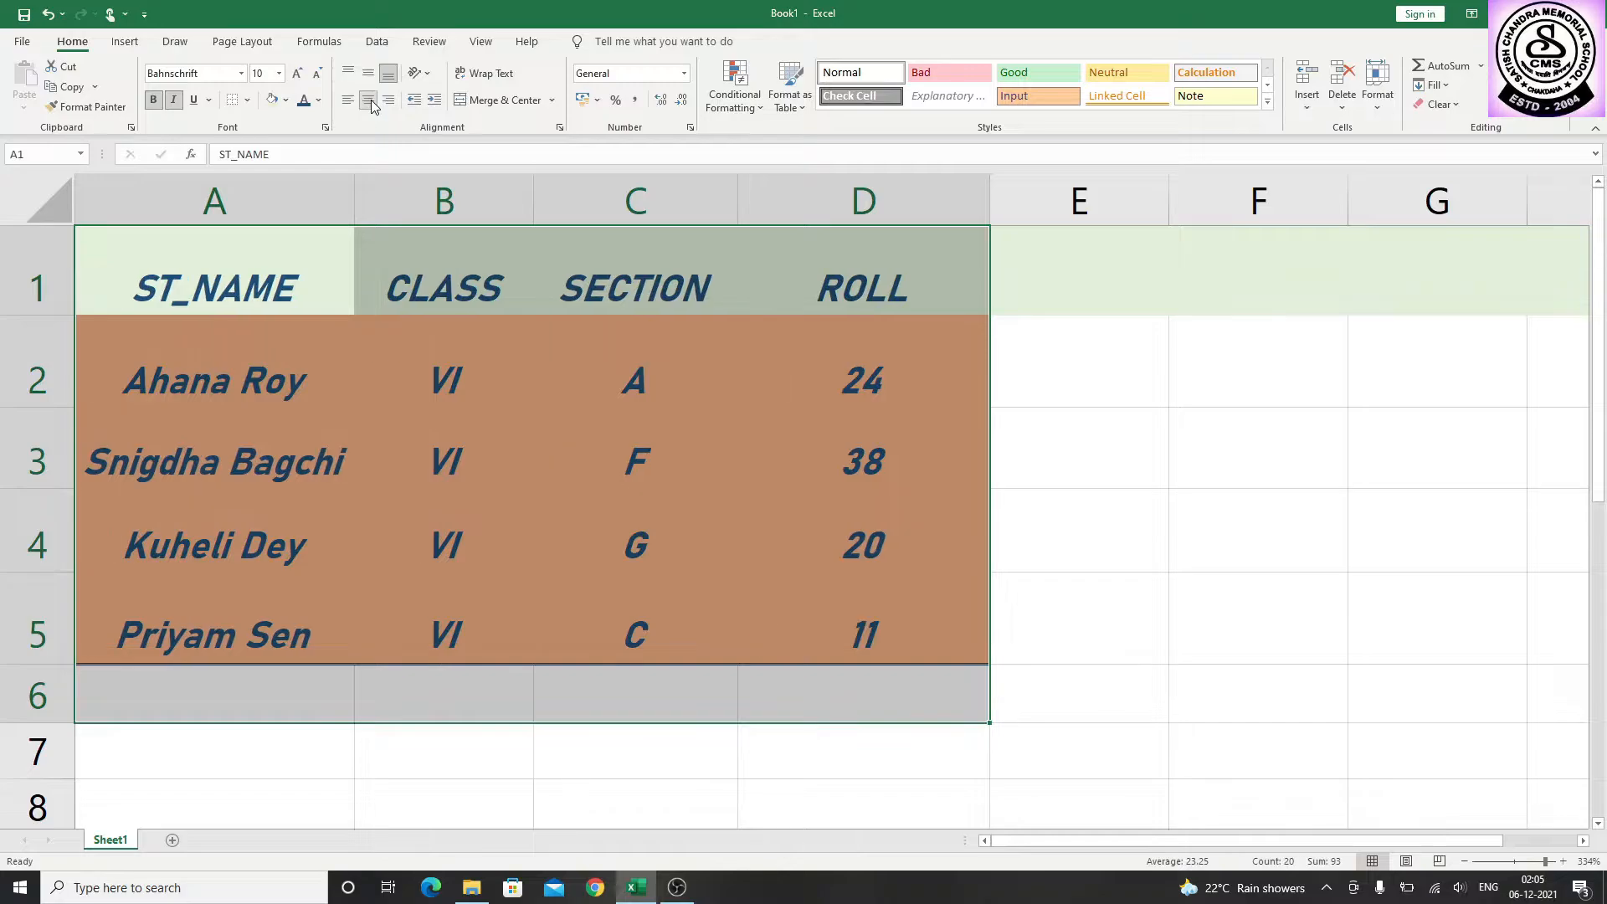
{"action": "left_click", "coordinate": [390, 99]}
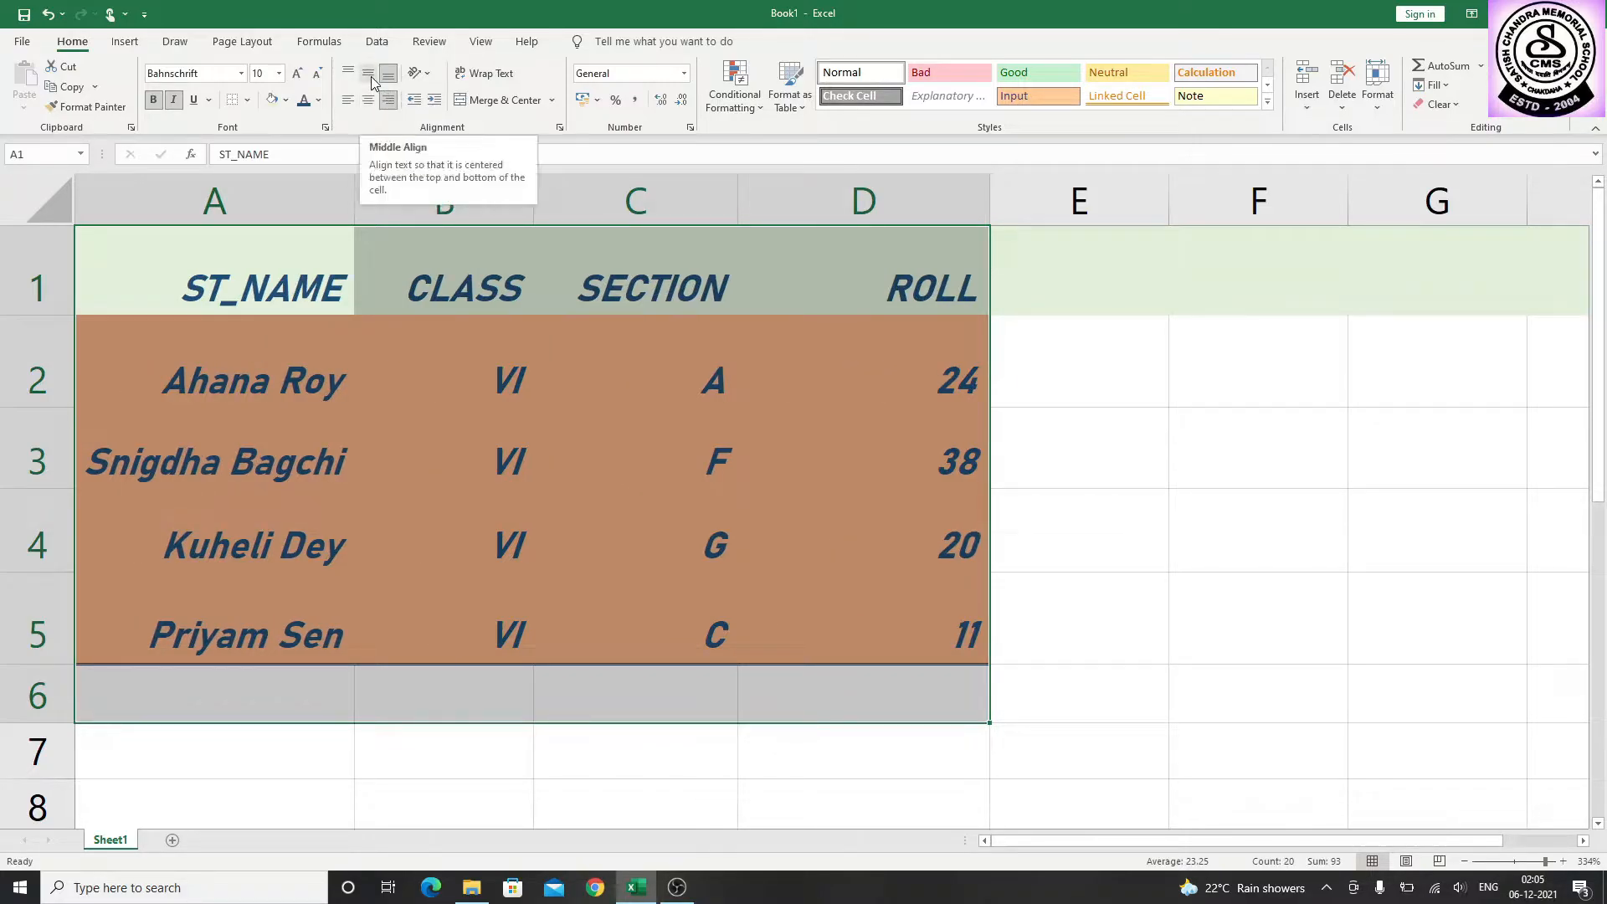
{"action": "left_click", "coordinate": [371, 77]}
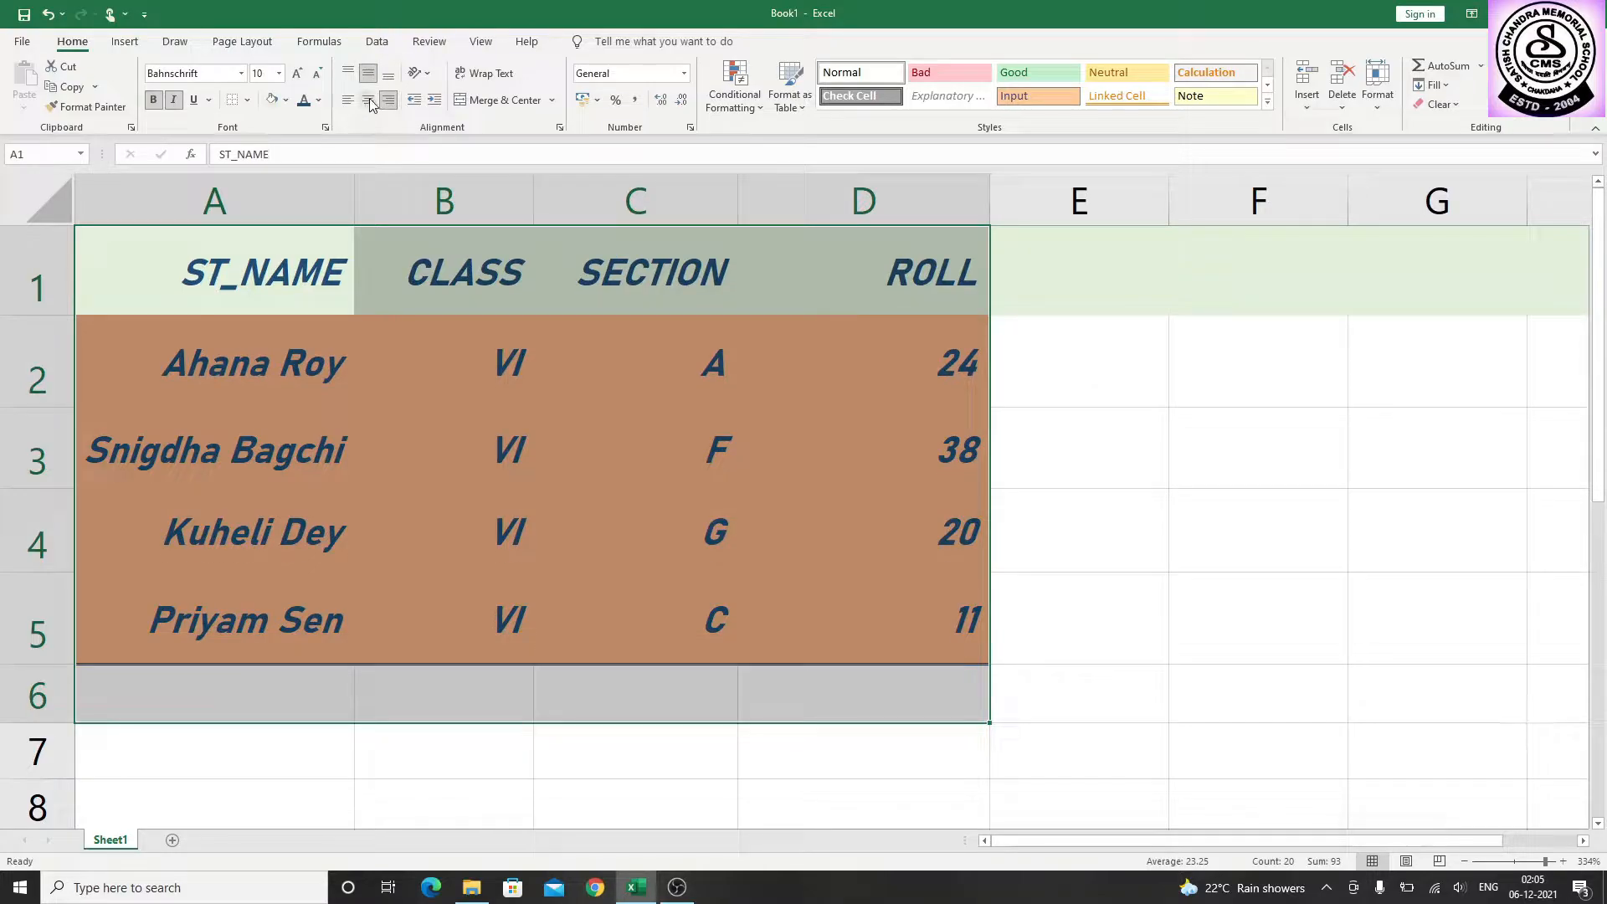
{"action": "left_click", "coordinate": [369, 101]}
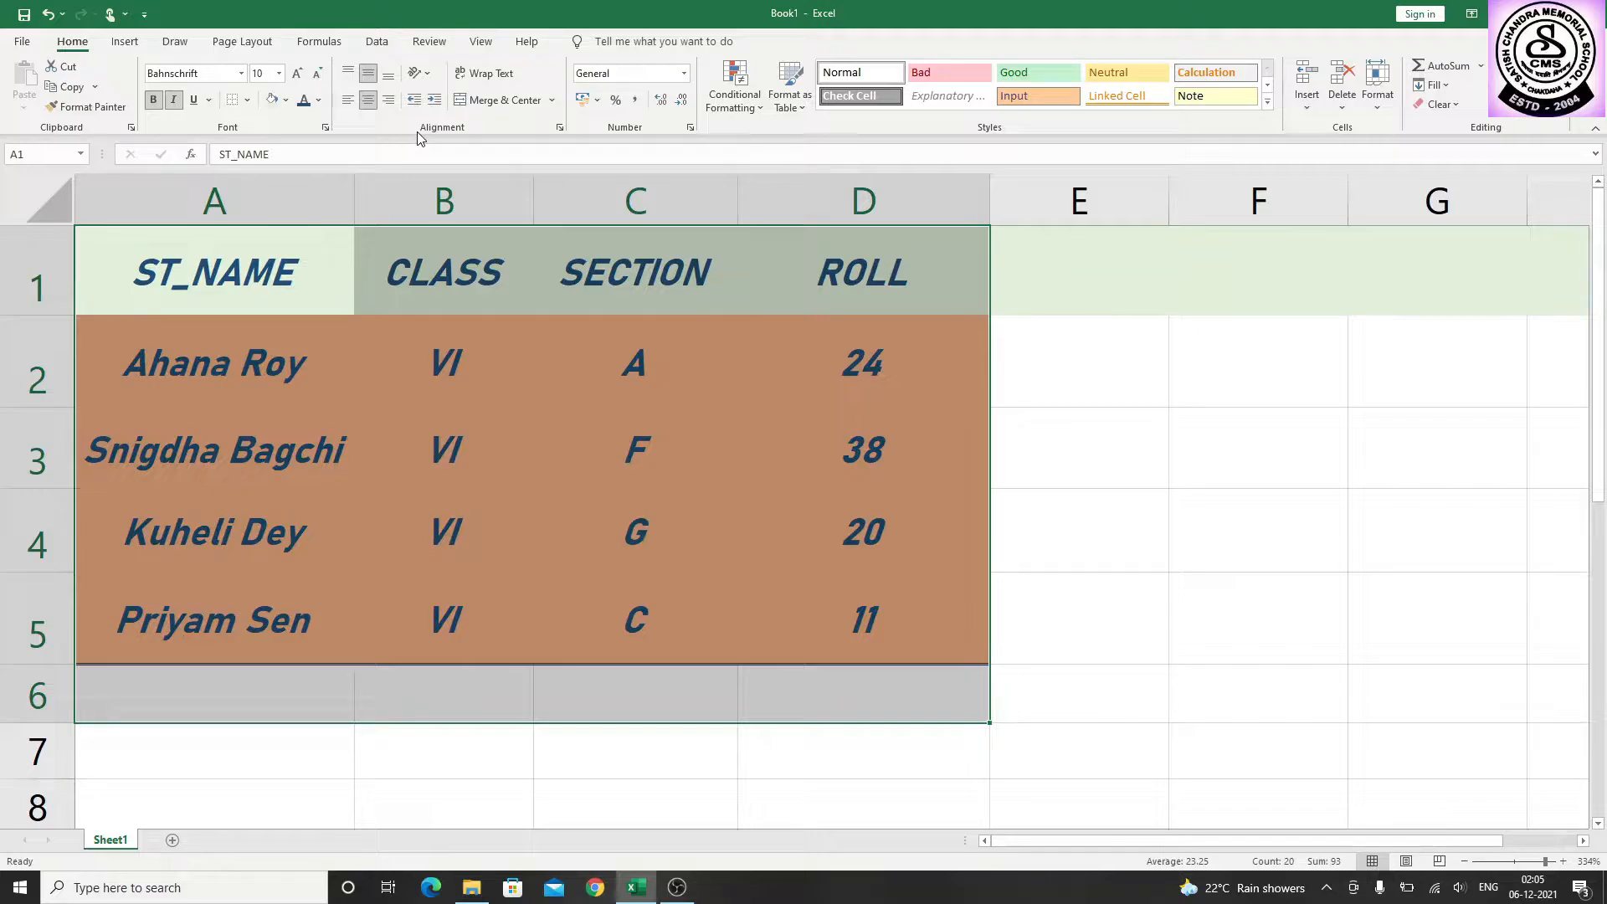
{"action": "left_click", "coordinate": [429, 75]}
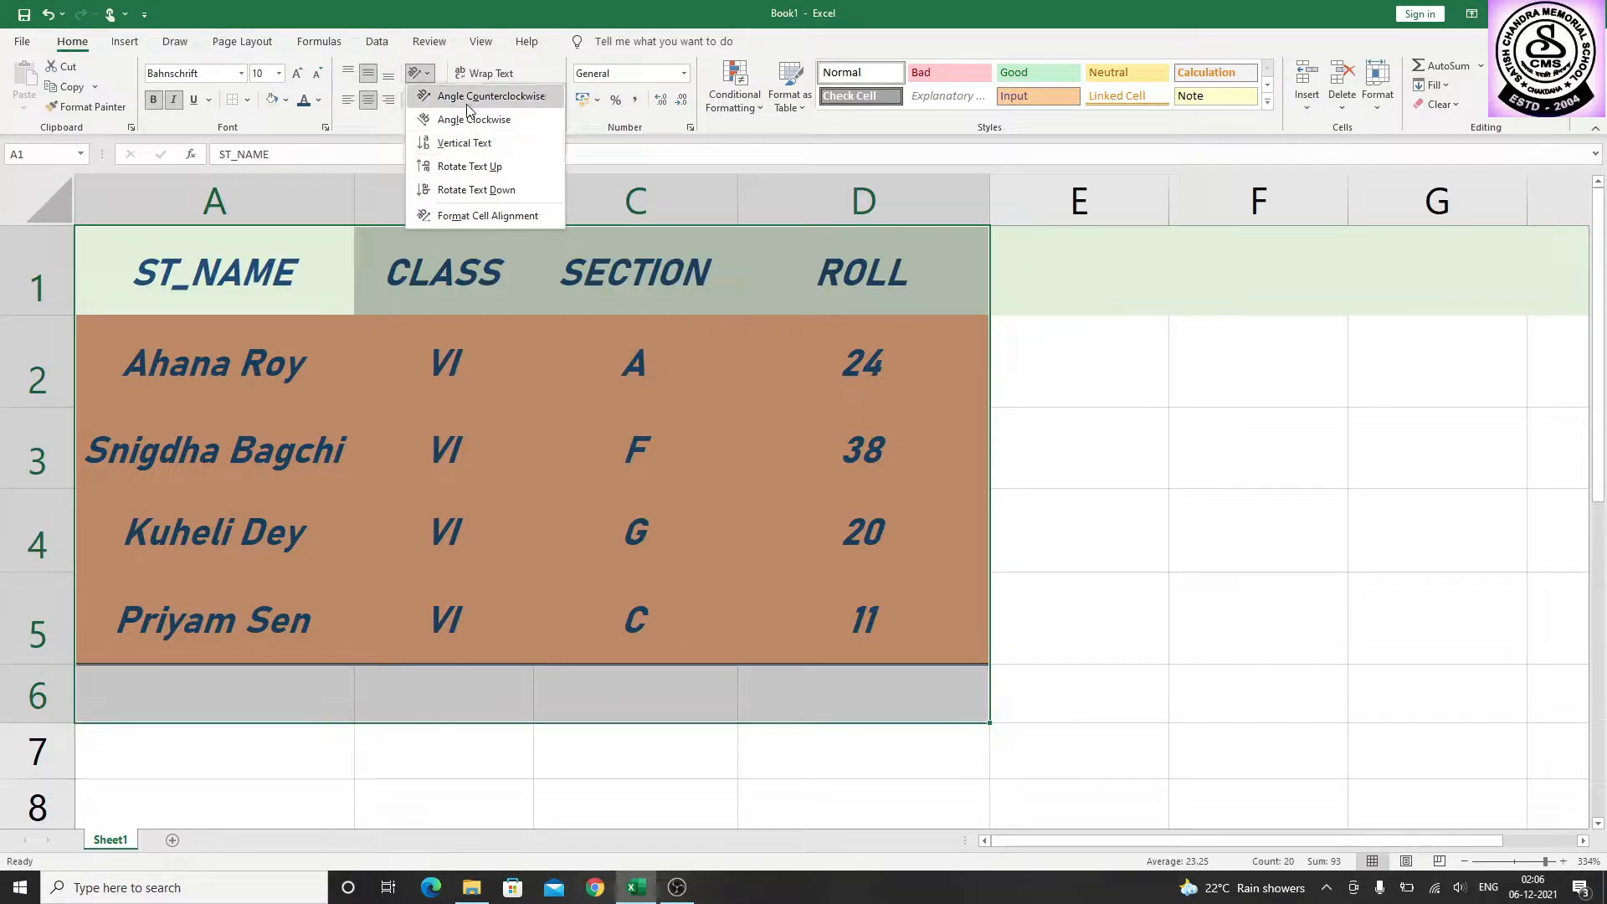
{"action": "left_click", "coordinate": [185, 344]}
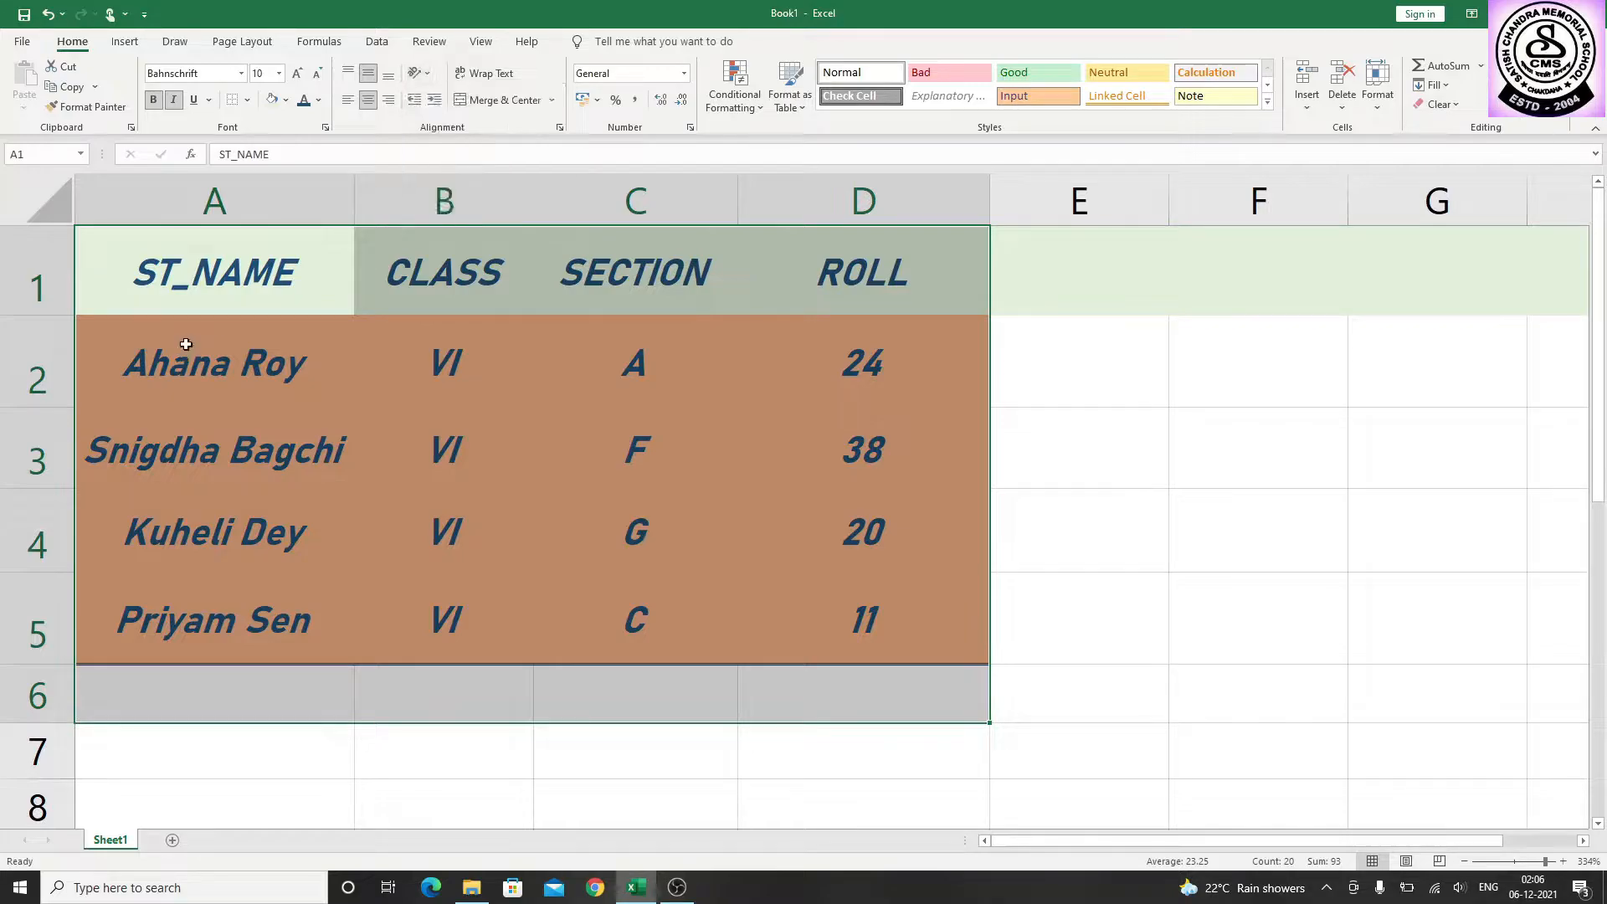
{"action": "left_click", "coordinate": [1070, 332]}
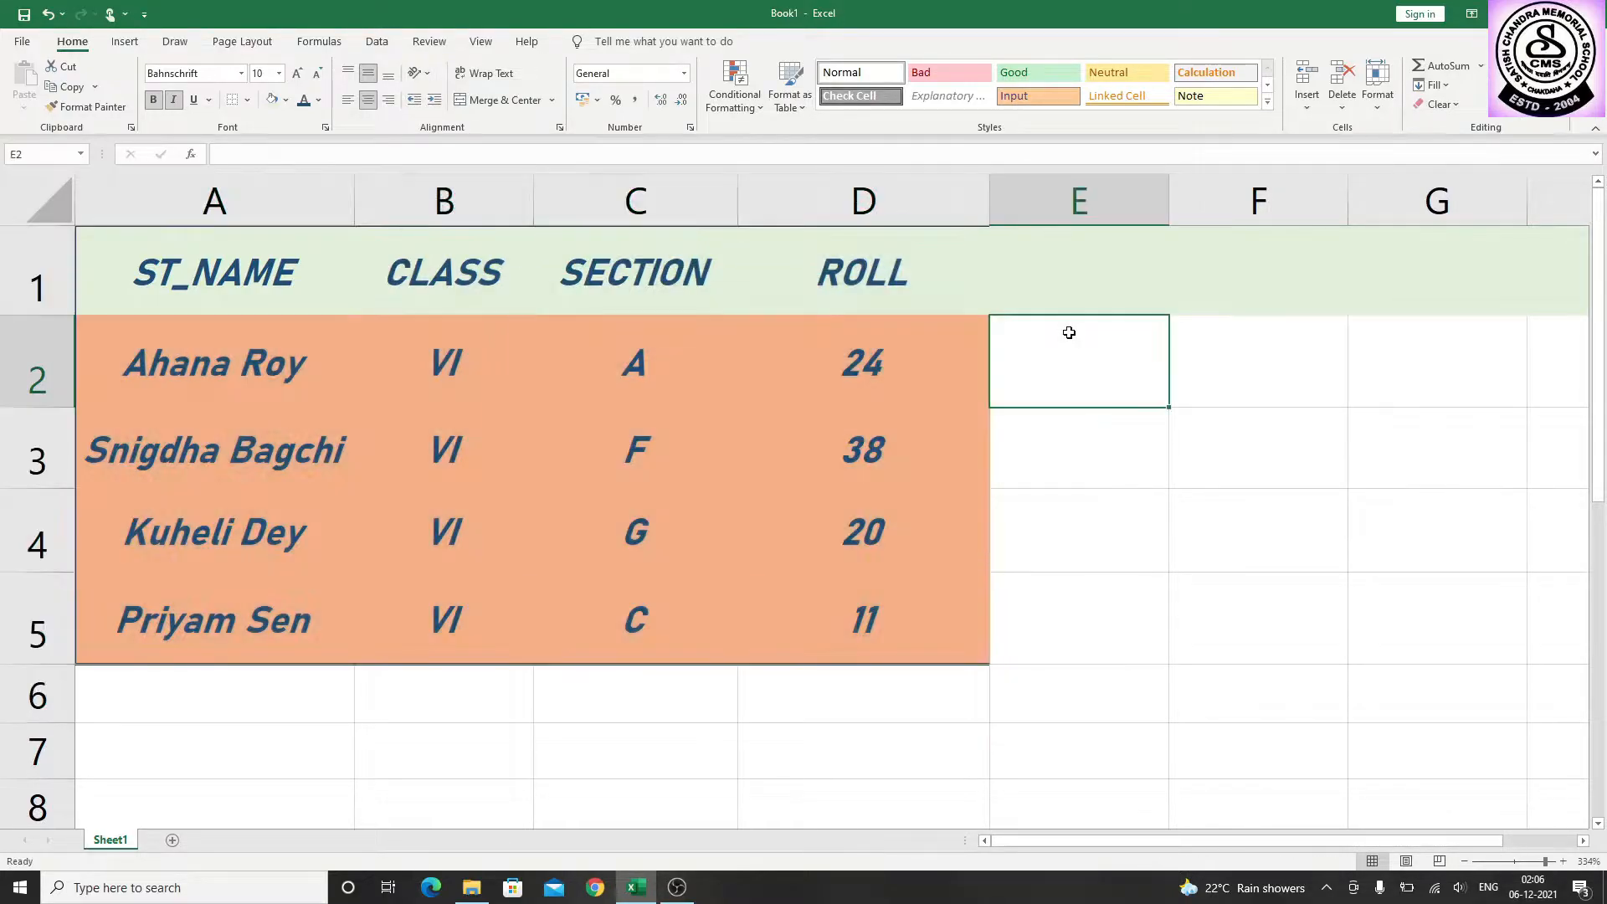
Make row 1 taller and angle the ST_NAME header text in cell A1 counterclockwise
{"action": "left_click", "coordinate": [241, 304]}
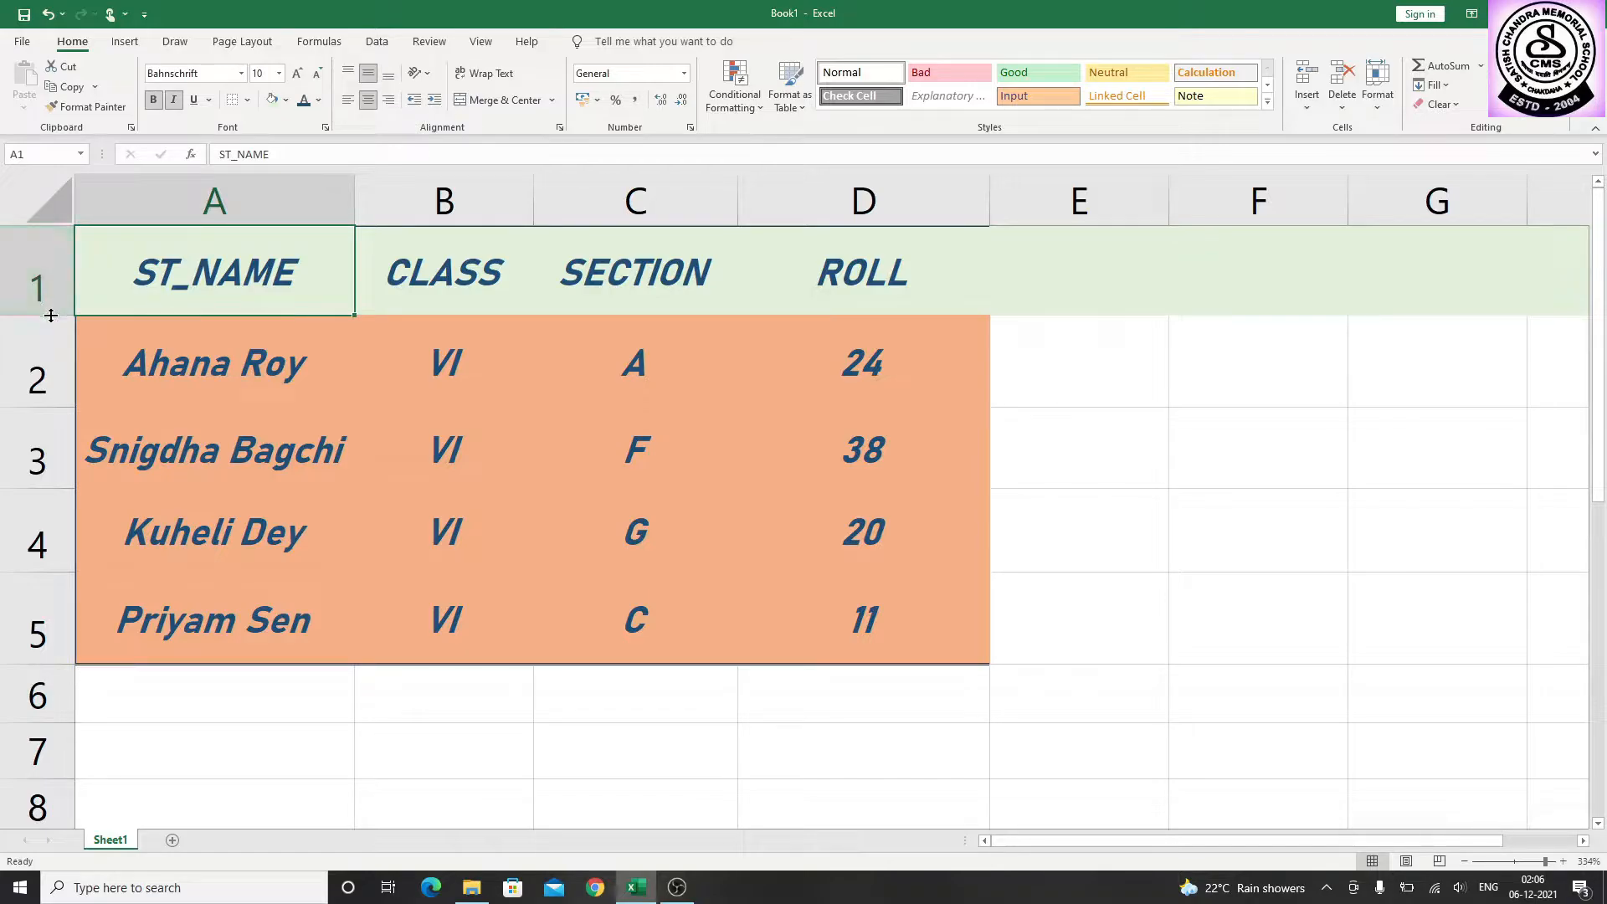
{"action": "left_click_drag", "start_coordinate": [48, 316], "coordinate": [48, 360]}
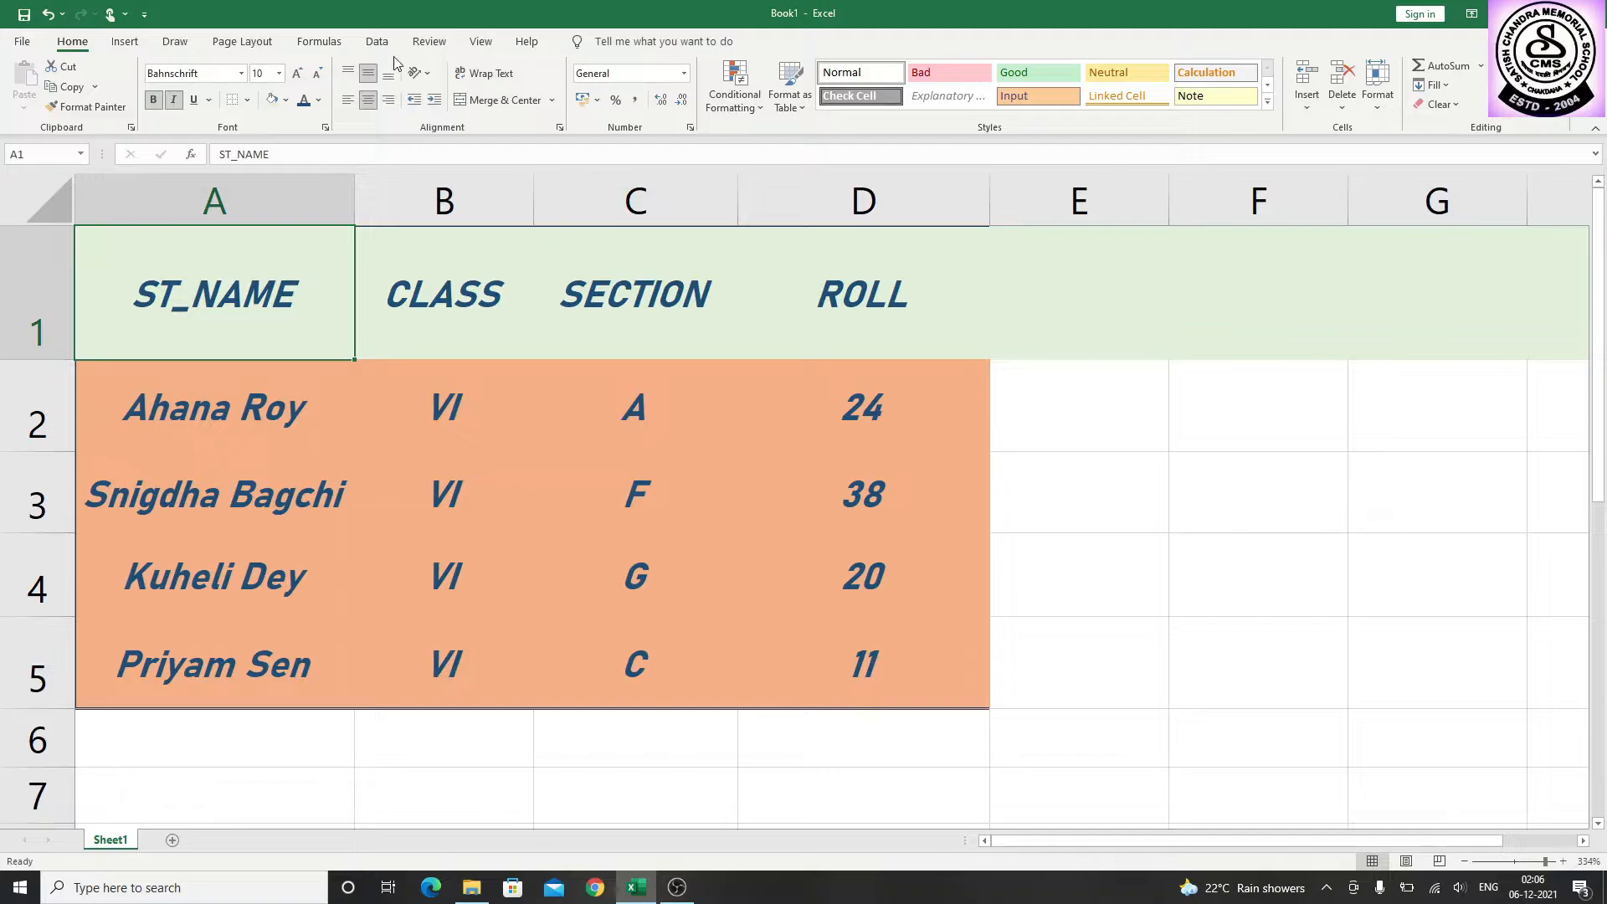
{"action": "left_click", "coordinate": [429, 72]}
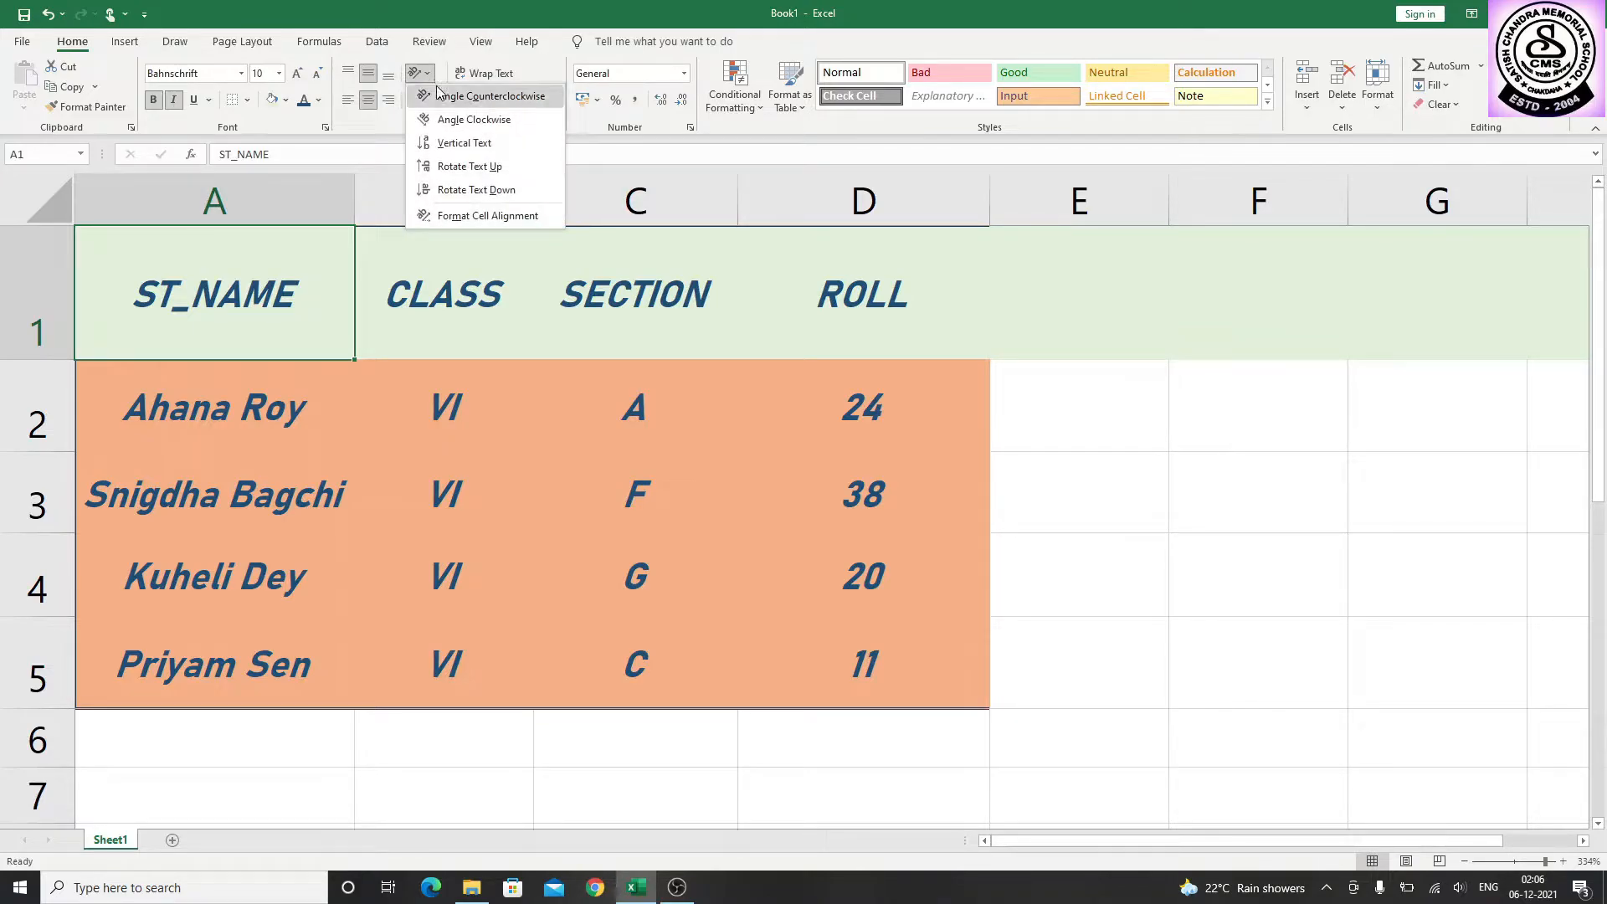
{"action": "left_click", "coordinate": [438, 90]}
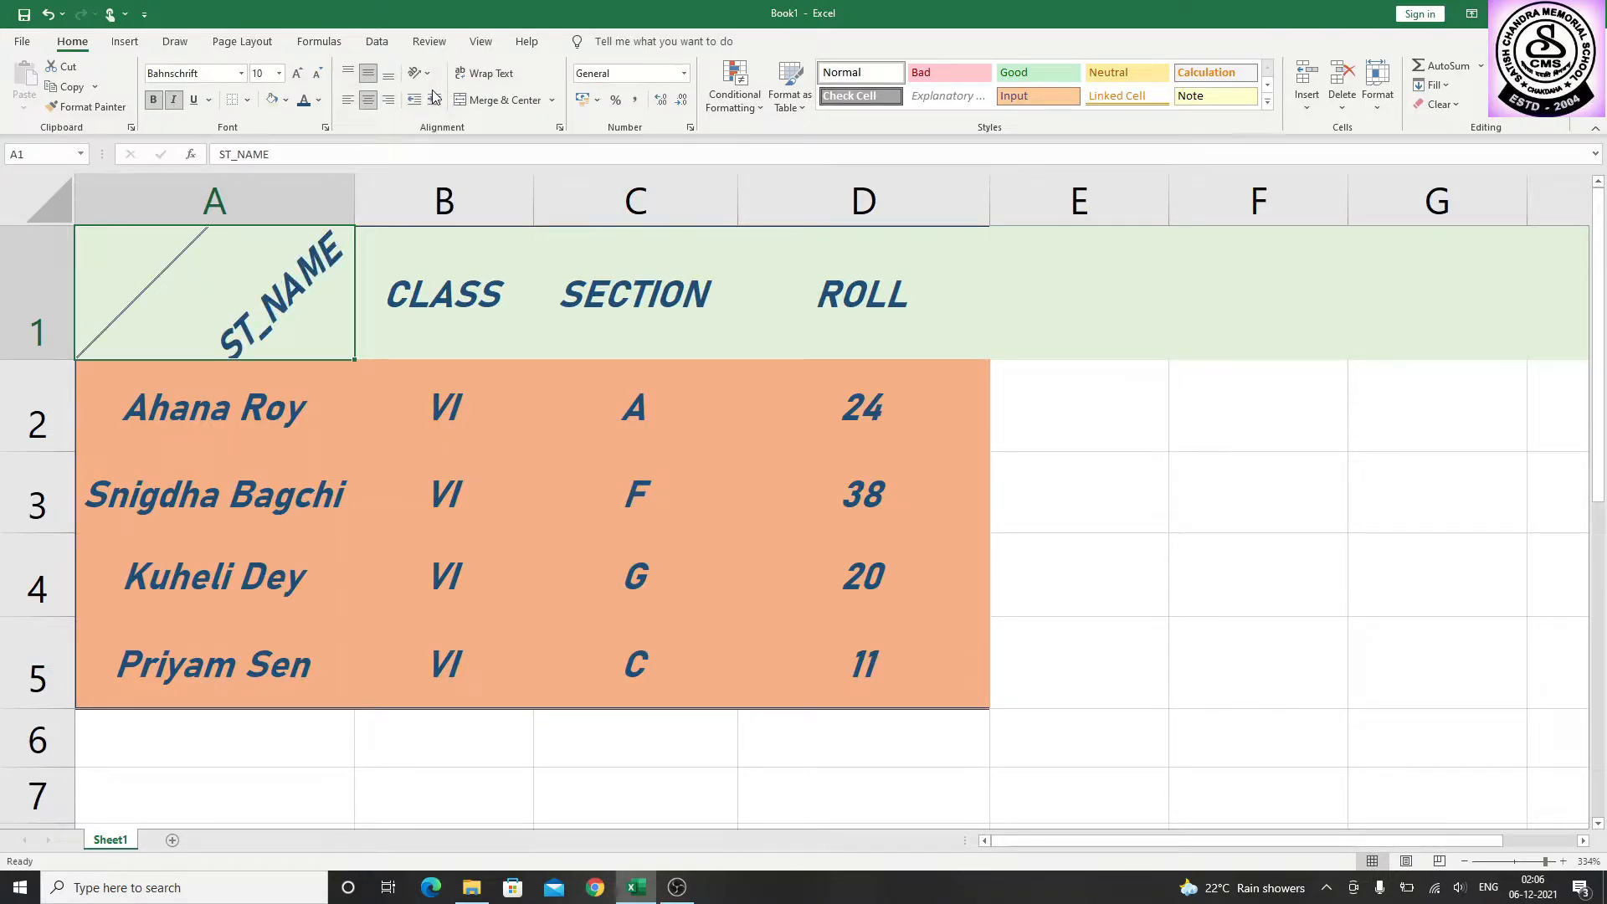
Try the Angle Clockwise, Vertical Text, Rotate Text Up and Rotate Text Down orientations on the ST_NAME header
{"action": "left_click", "coordinate": [430, 75]}
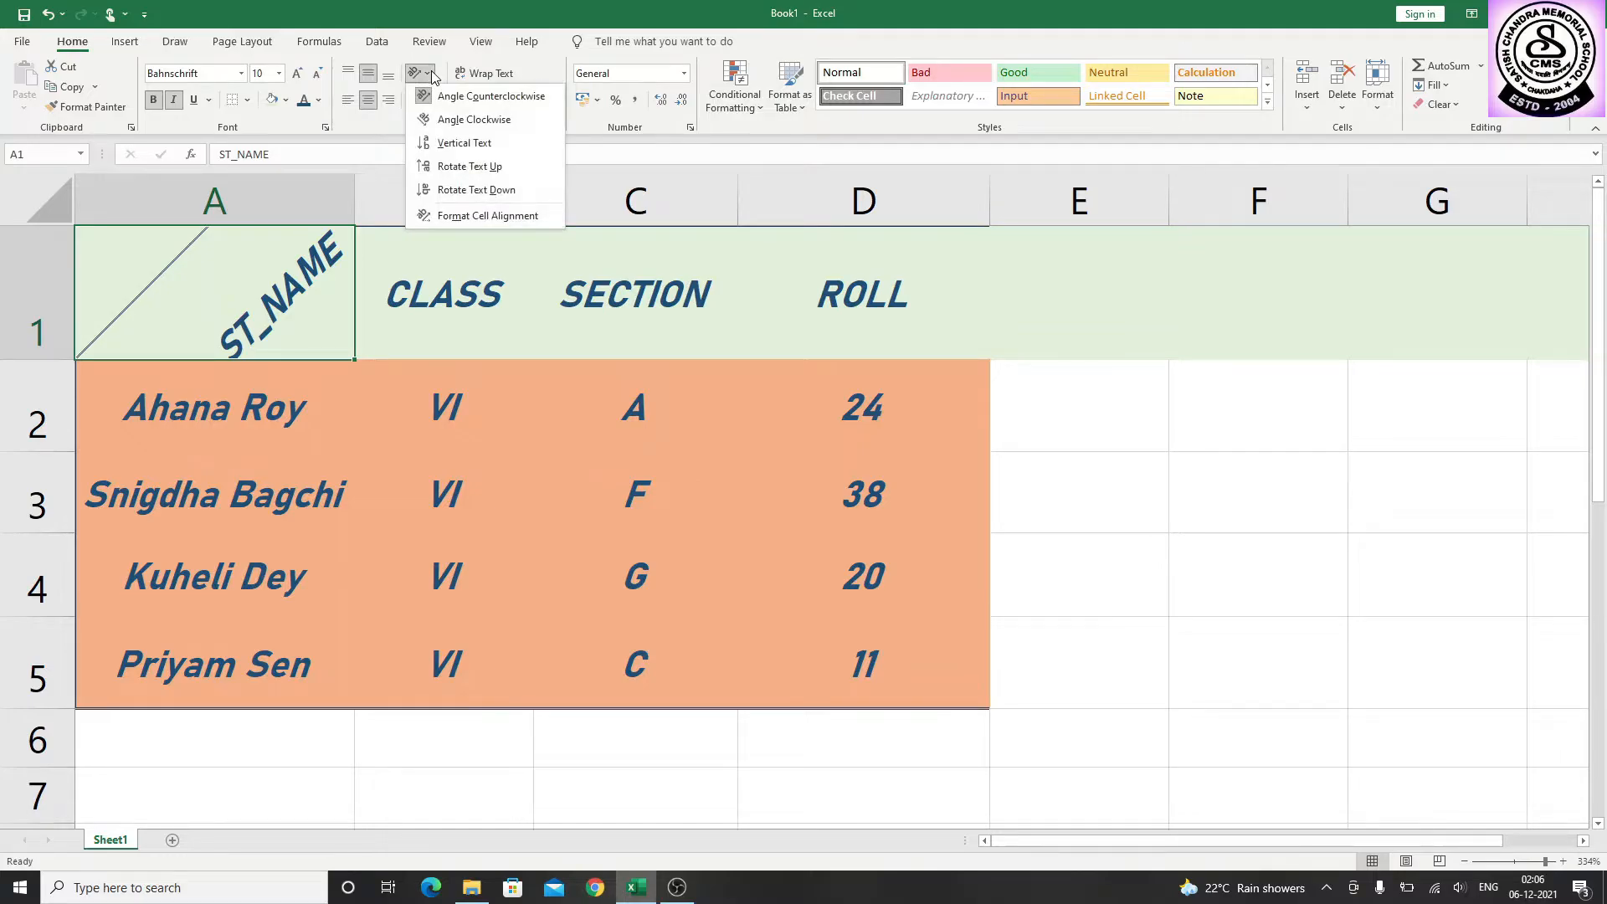
{"action": "left_click", "coordinate": [444, 123]}
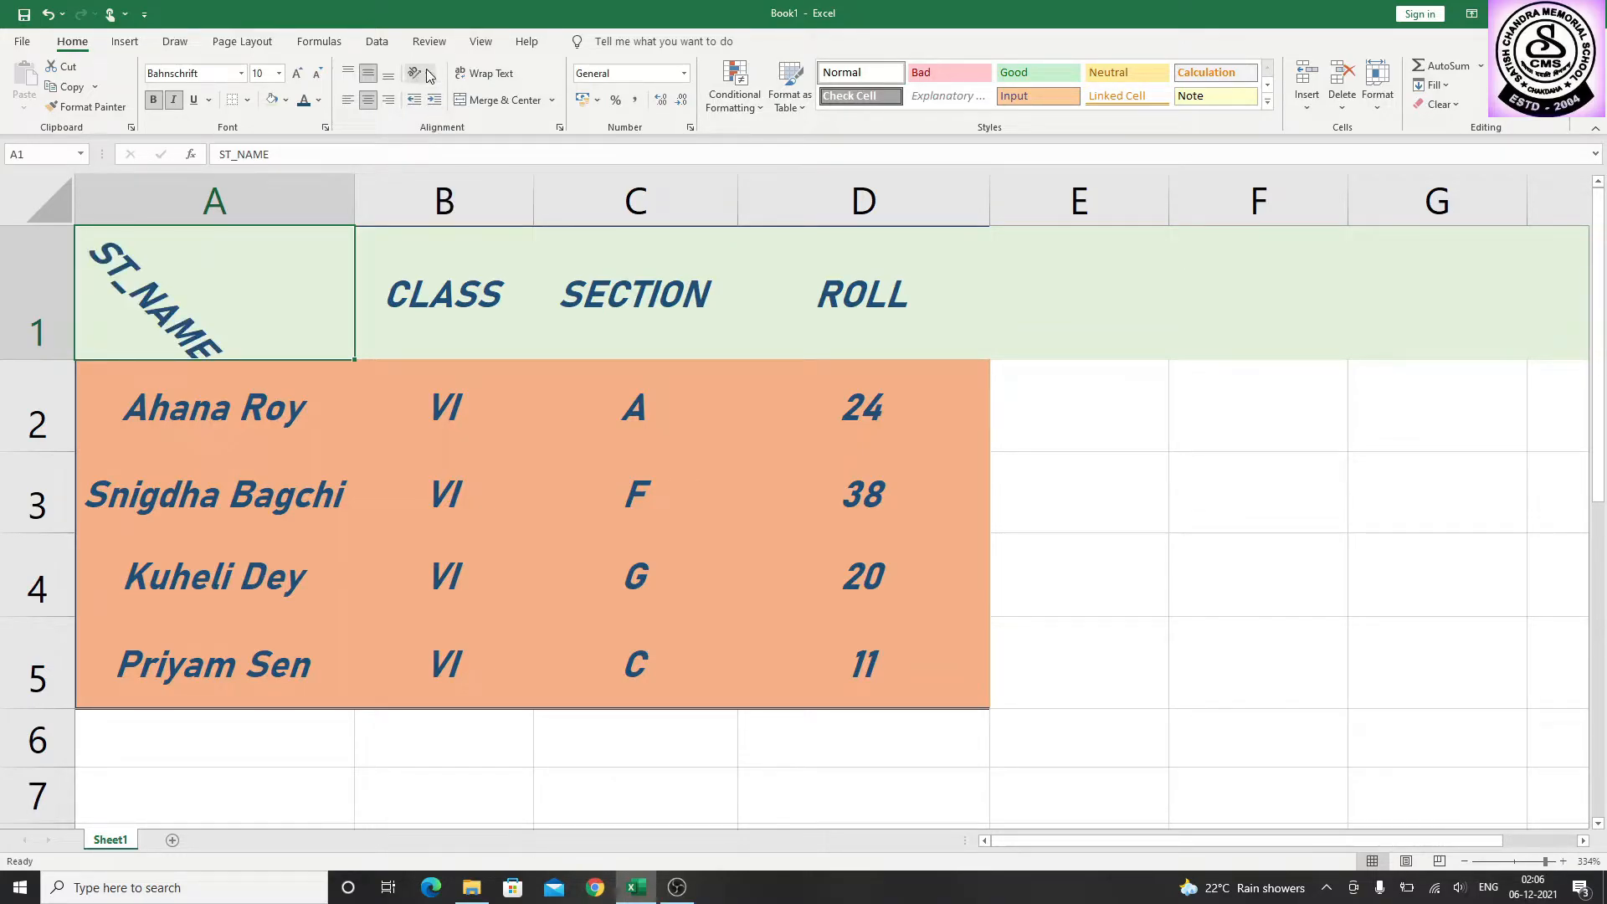
{"action": "left_click", "coordinate": [429, 75]}
{"action": "left_click", "coordinate": [452, 144]}
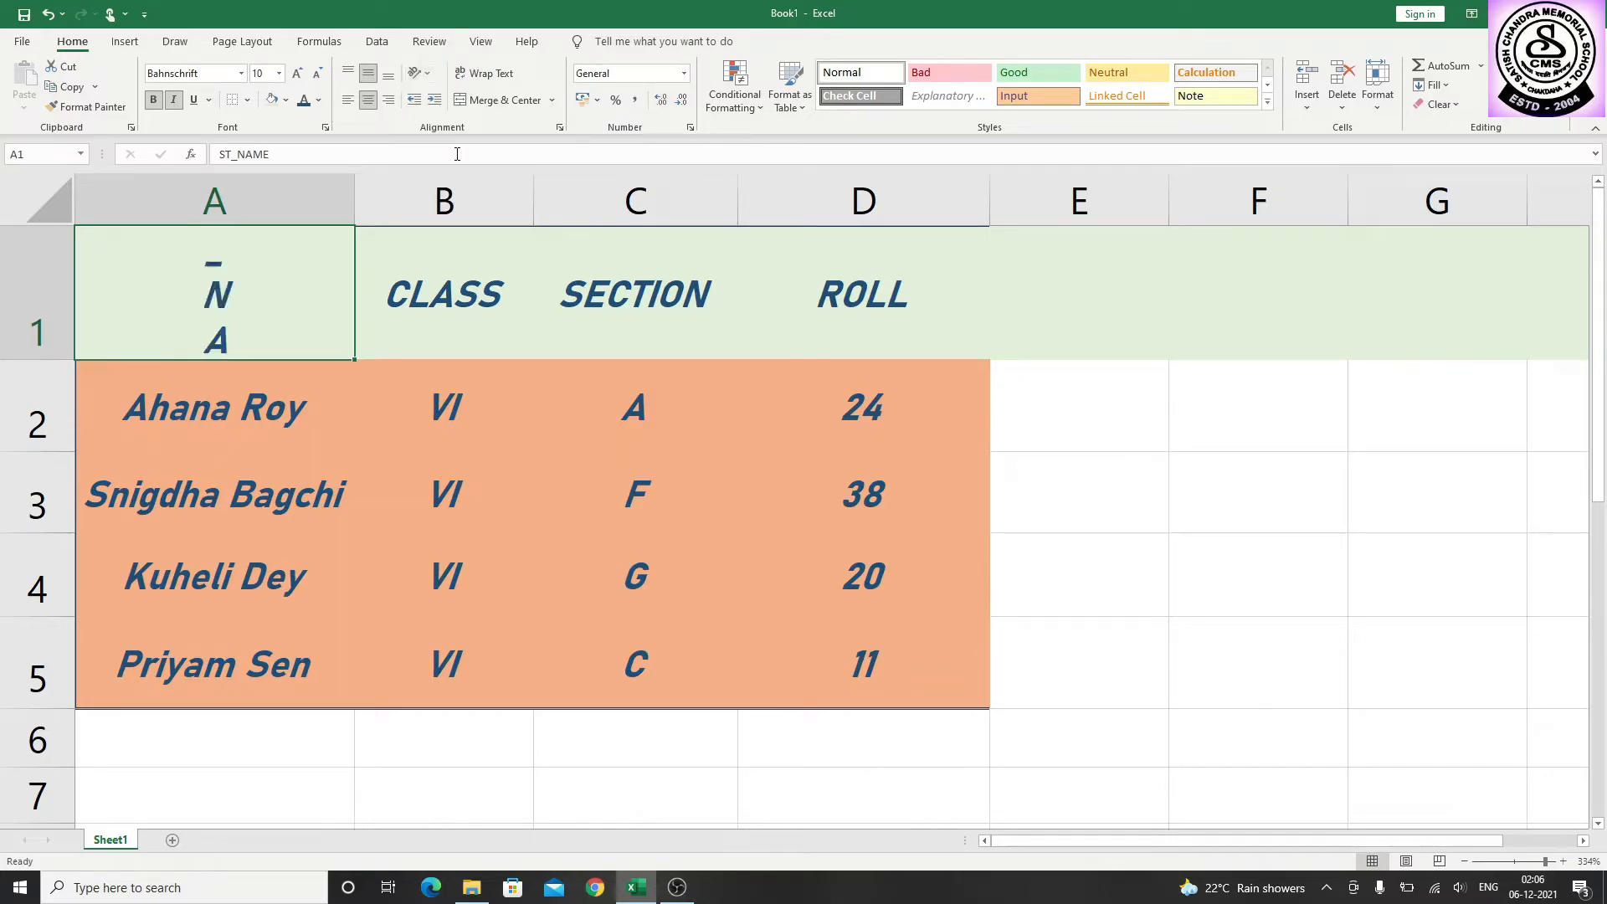
{"action": "left_click", "coordinate": [431, 76]}
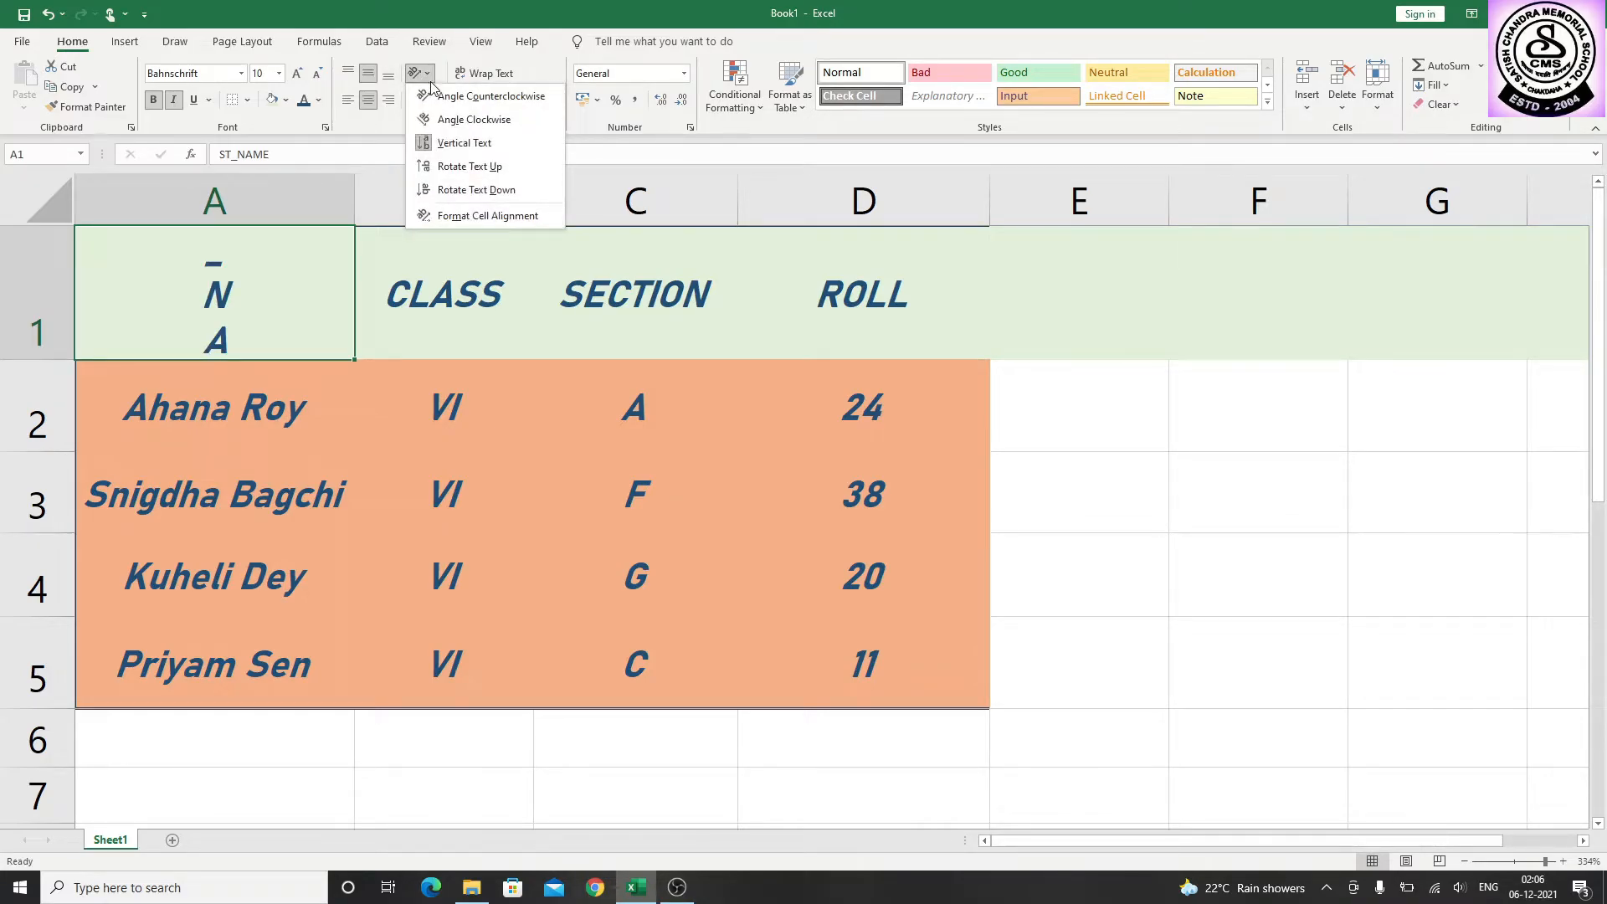
{"action": "left_click", "coordinate": [452, 167]}
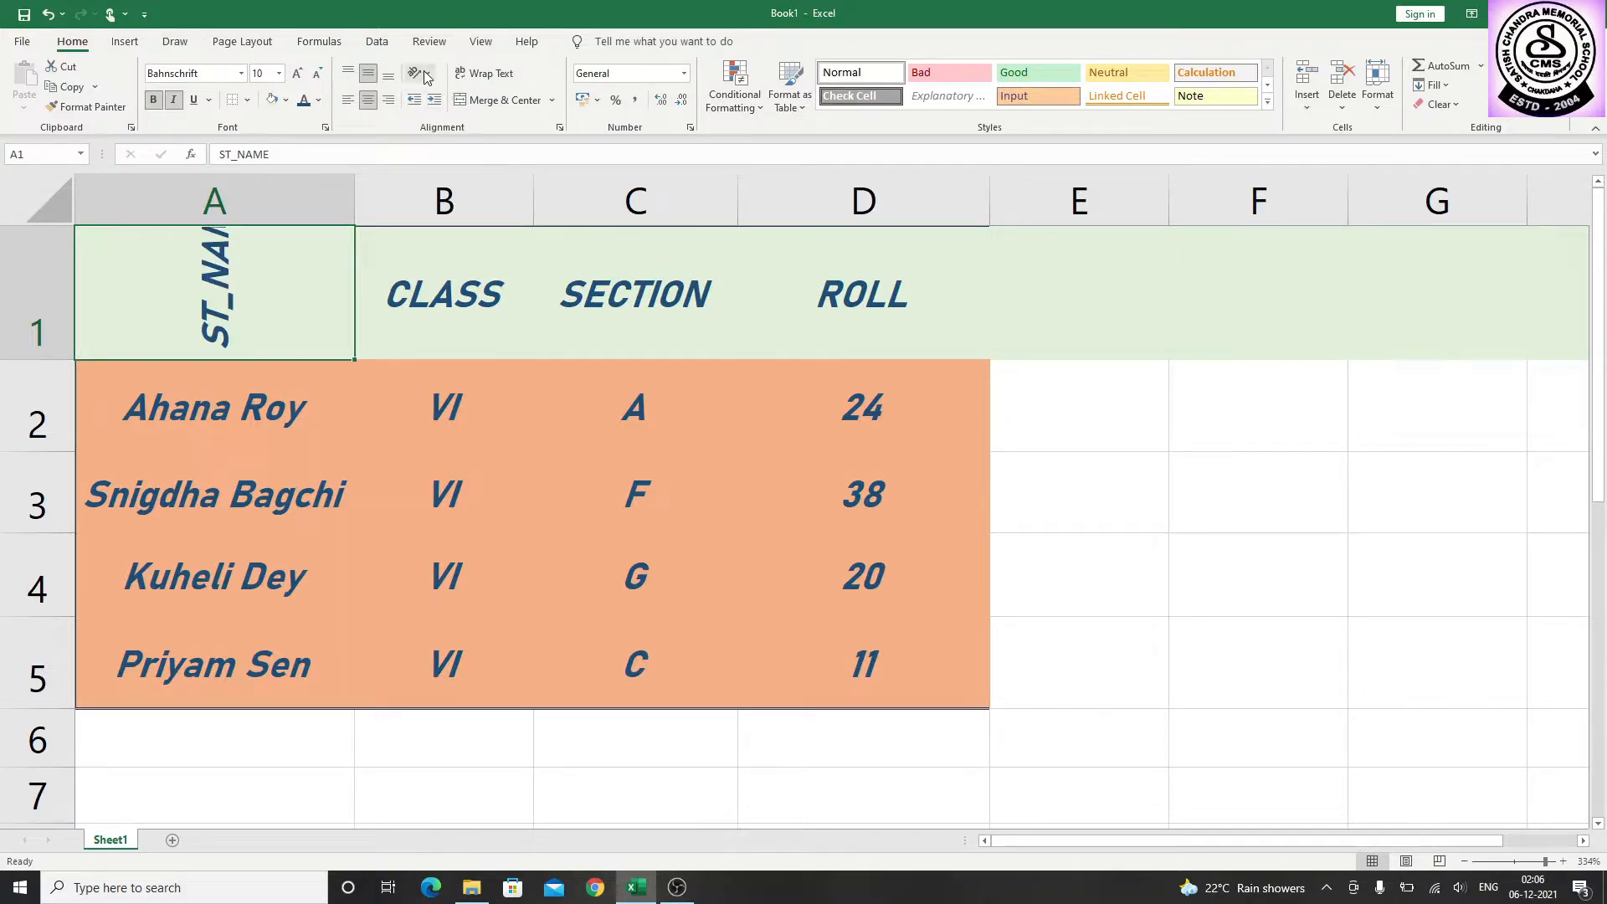
{"action": "left_click", "coordinate": [426, 77]}
{"action": "left_click", "coordinate": [452, 184]}
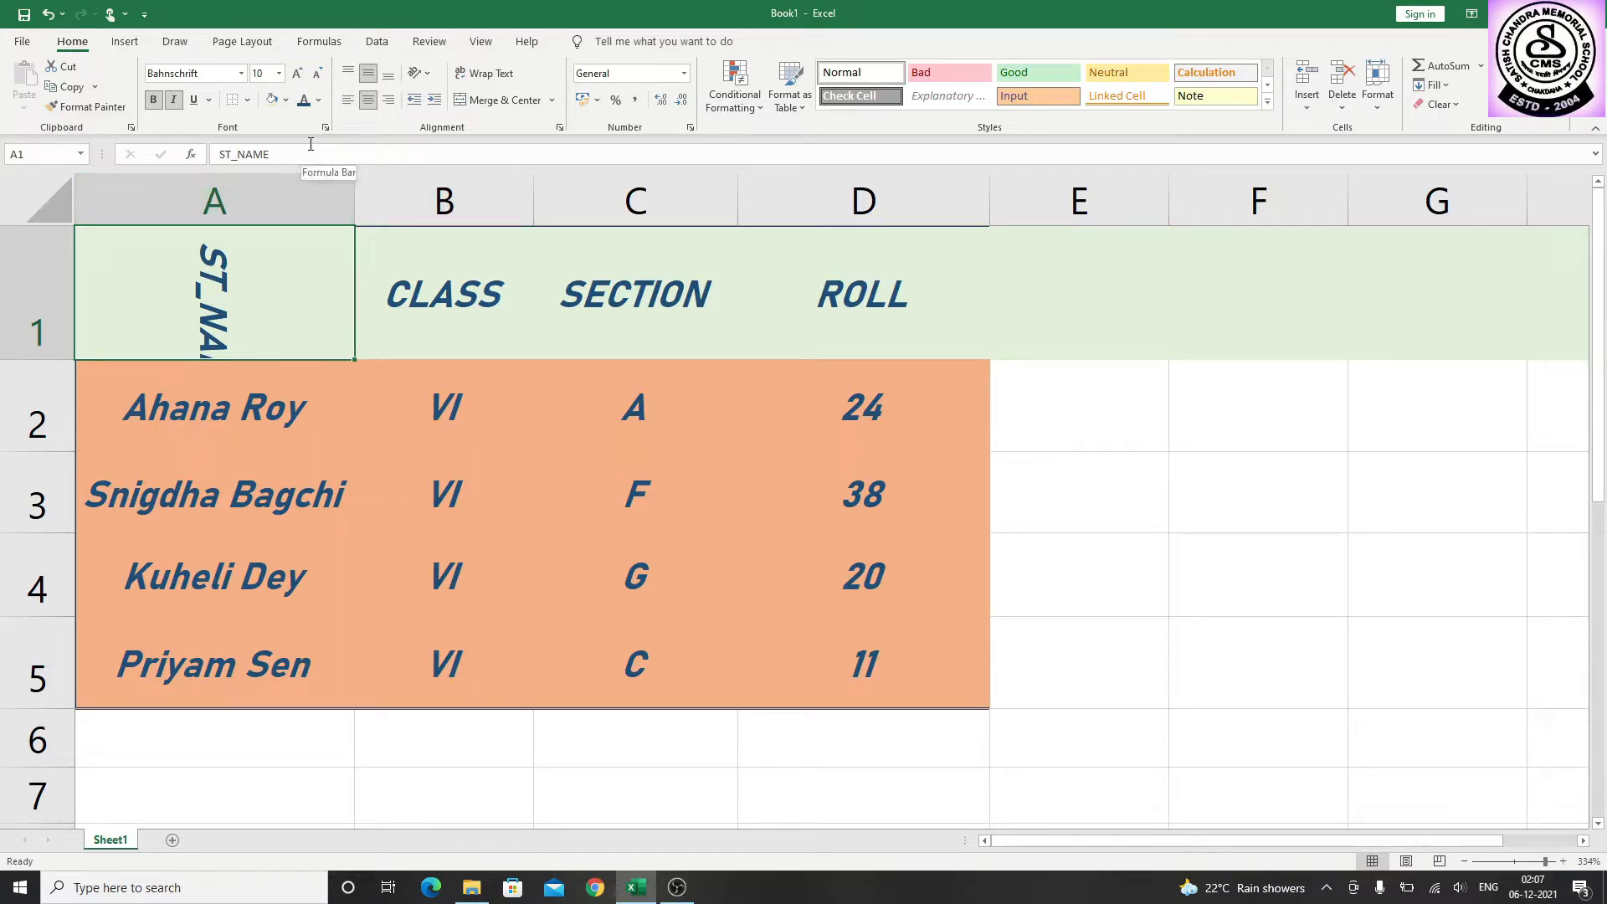
Set the text orientation of the ST_NAME header to 0 degrees through the Format Cells alignment settings
{"action": "left_click", "coordinate": [424, 78]}
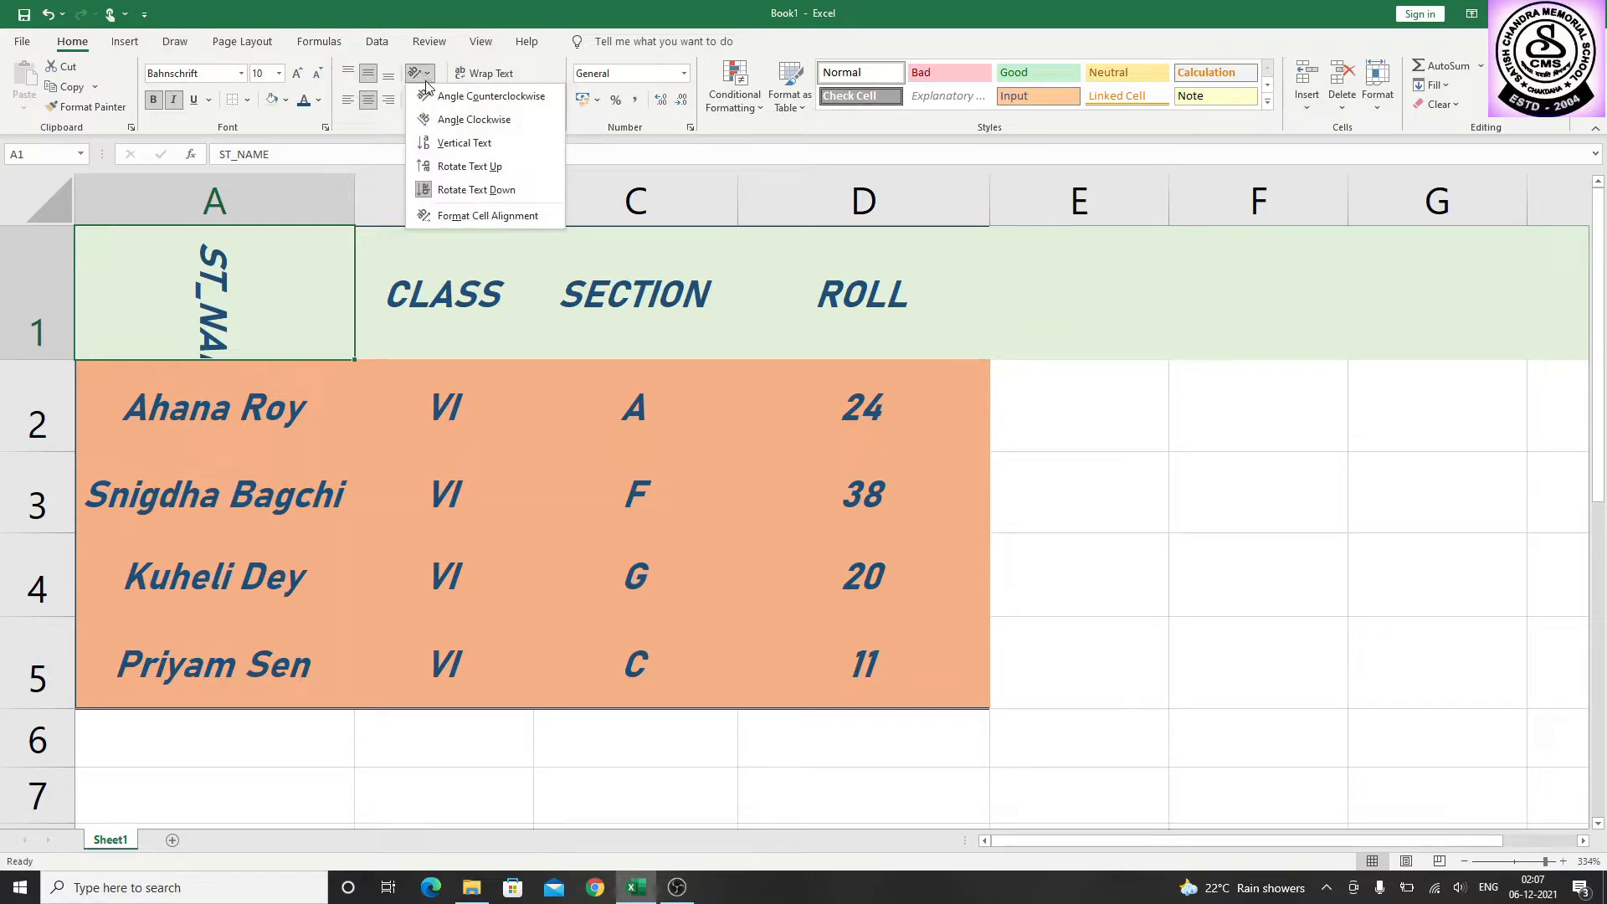
{"action": "left_click", "coordinate": [470, 219]}
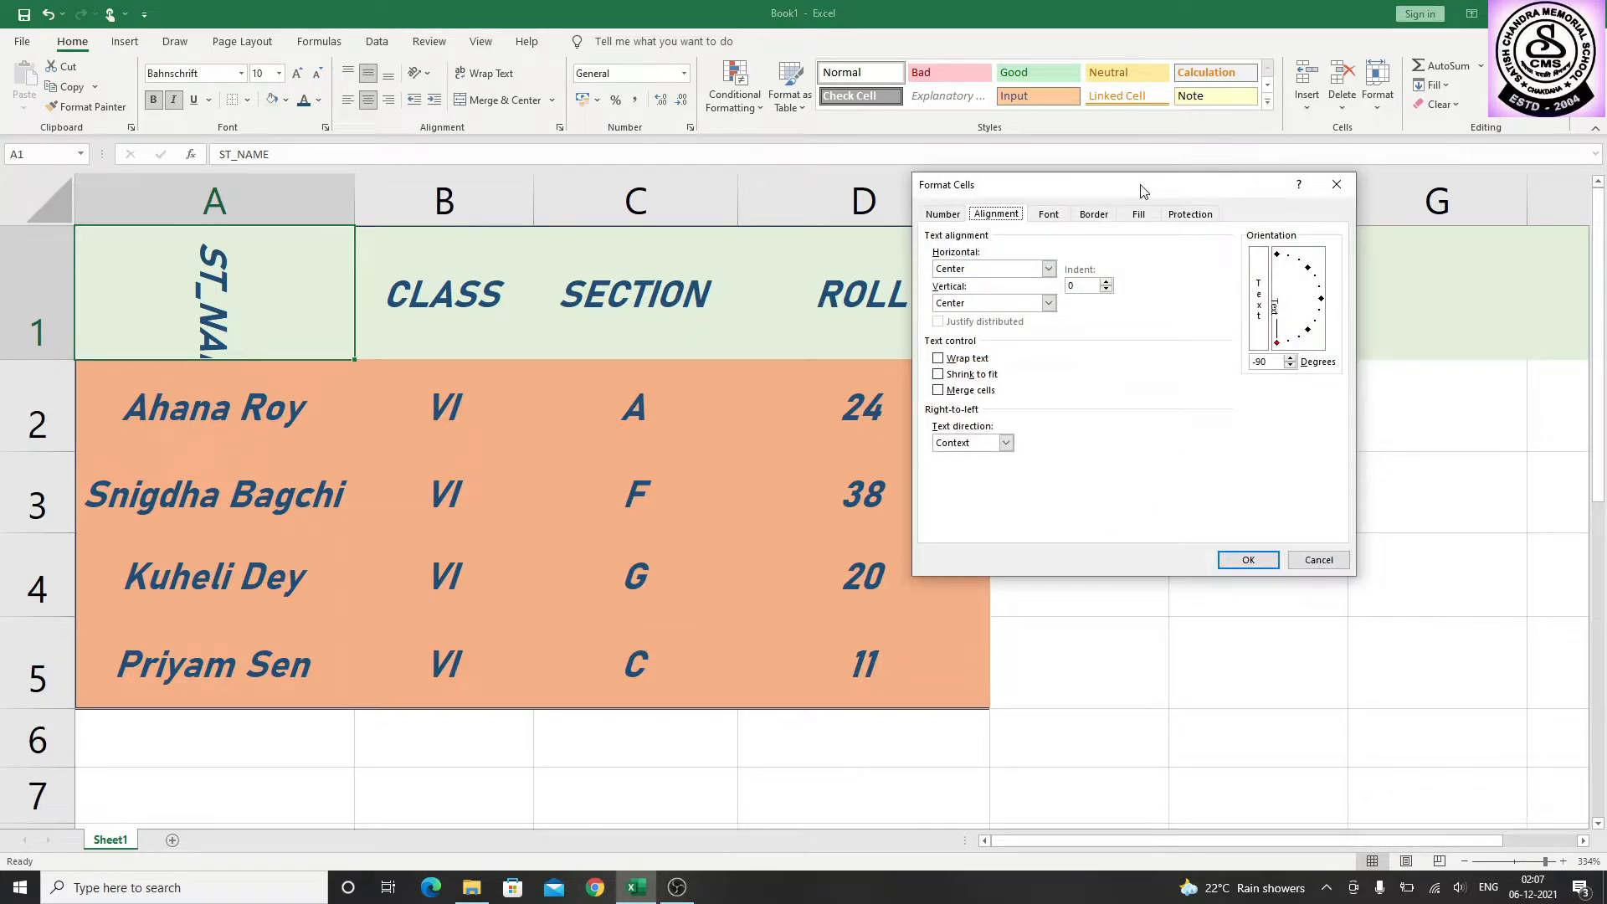
{"action": "left_click_drag", "start_coordinate": [1143, 191], "coordinate": [687, 206]}
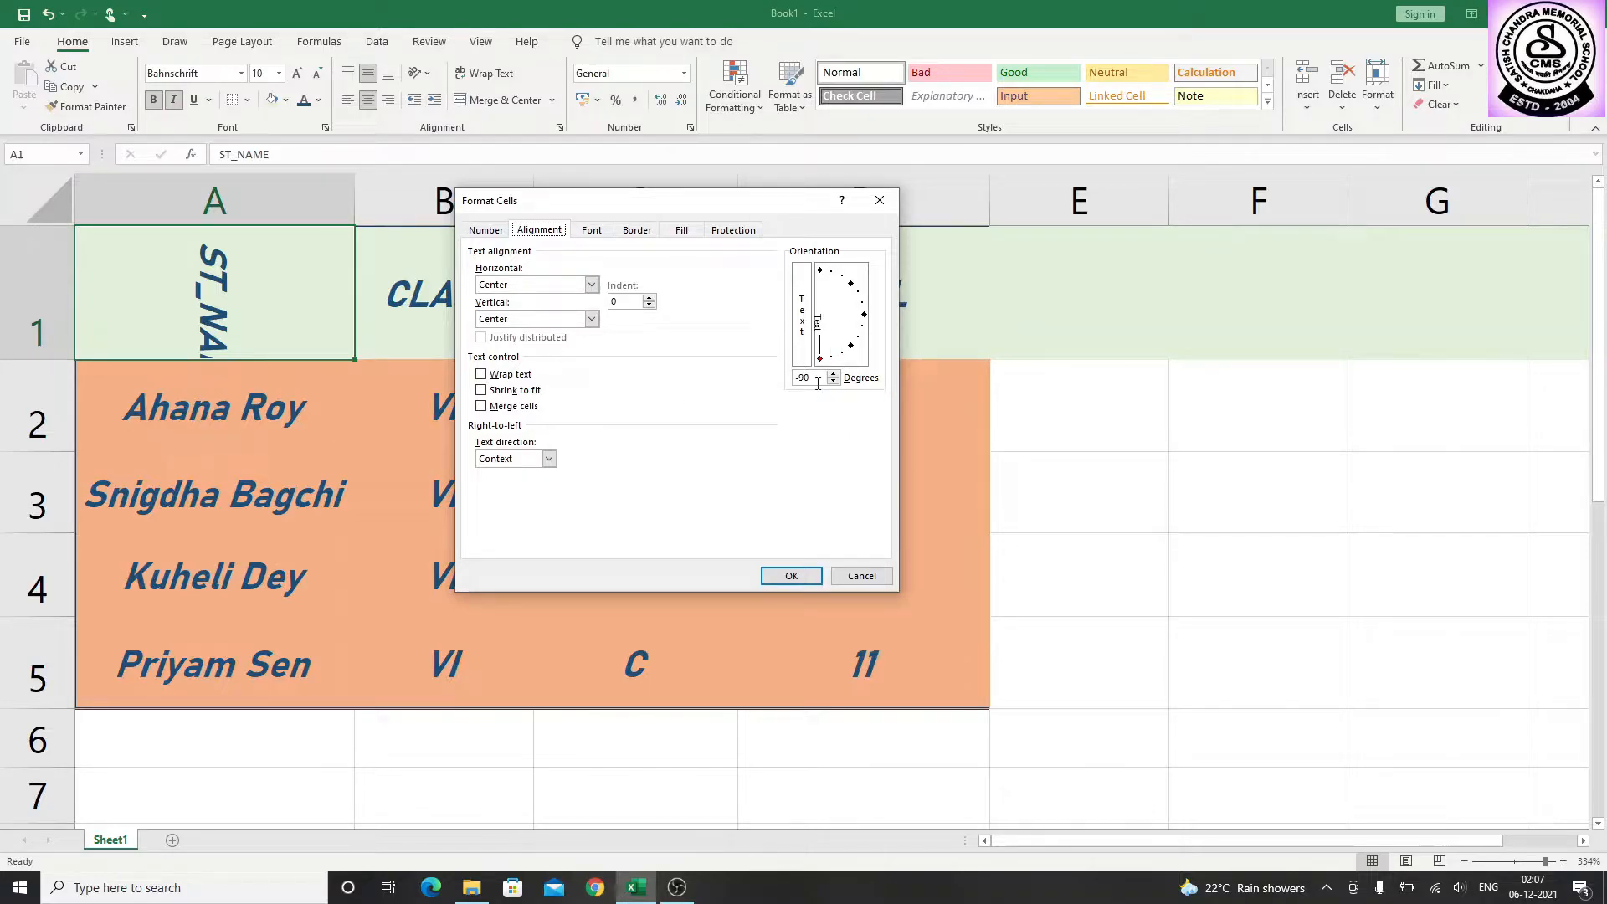
{"action": "left_click_drag", "start_coordinate": [814, 380], "coordinate": [775, 377]}
{"action": "type", "text": "0"}
{"action": "left_click", "coordinate": [791, 575]}
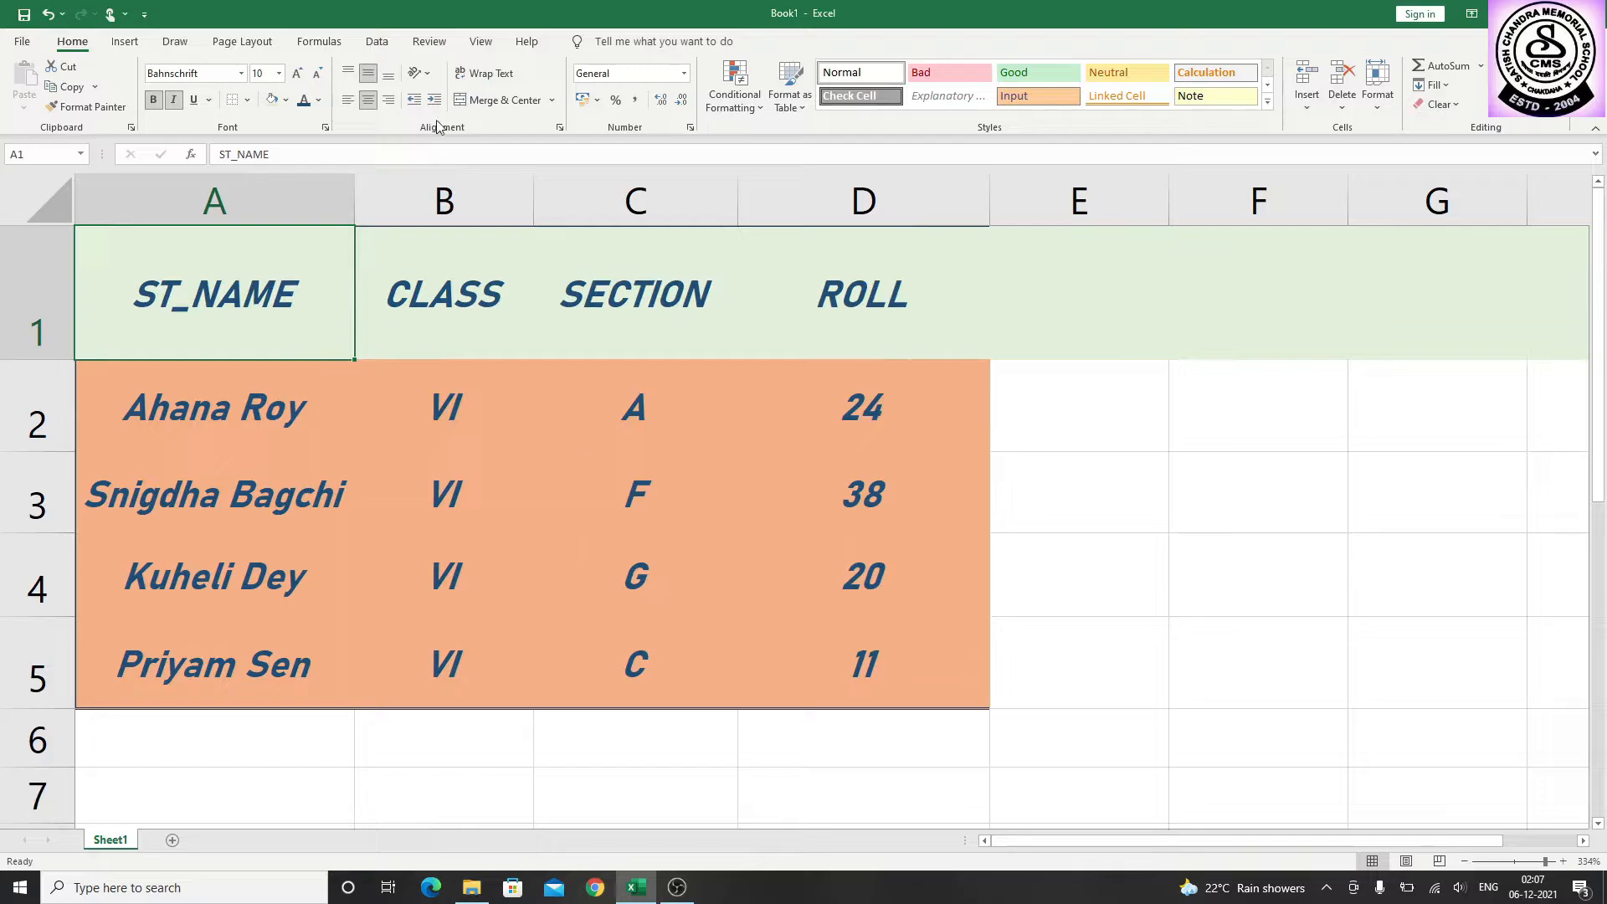
Set the text orientation of the whole of row 1 to 20 degrees through the Format Cells alignment settings
{"action": "left_click", "coordinate": [427, 75]}
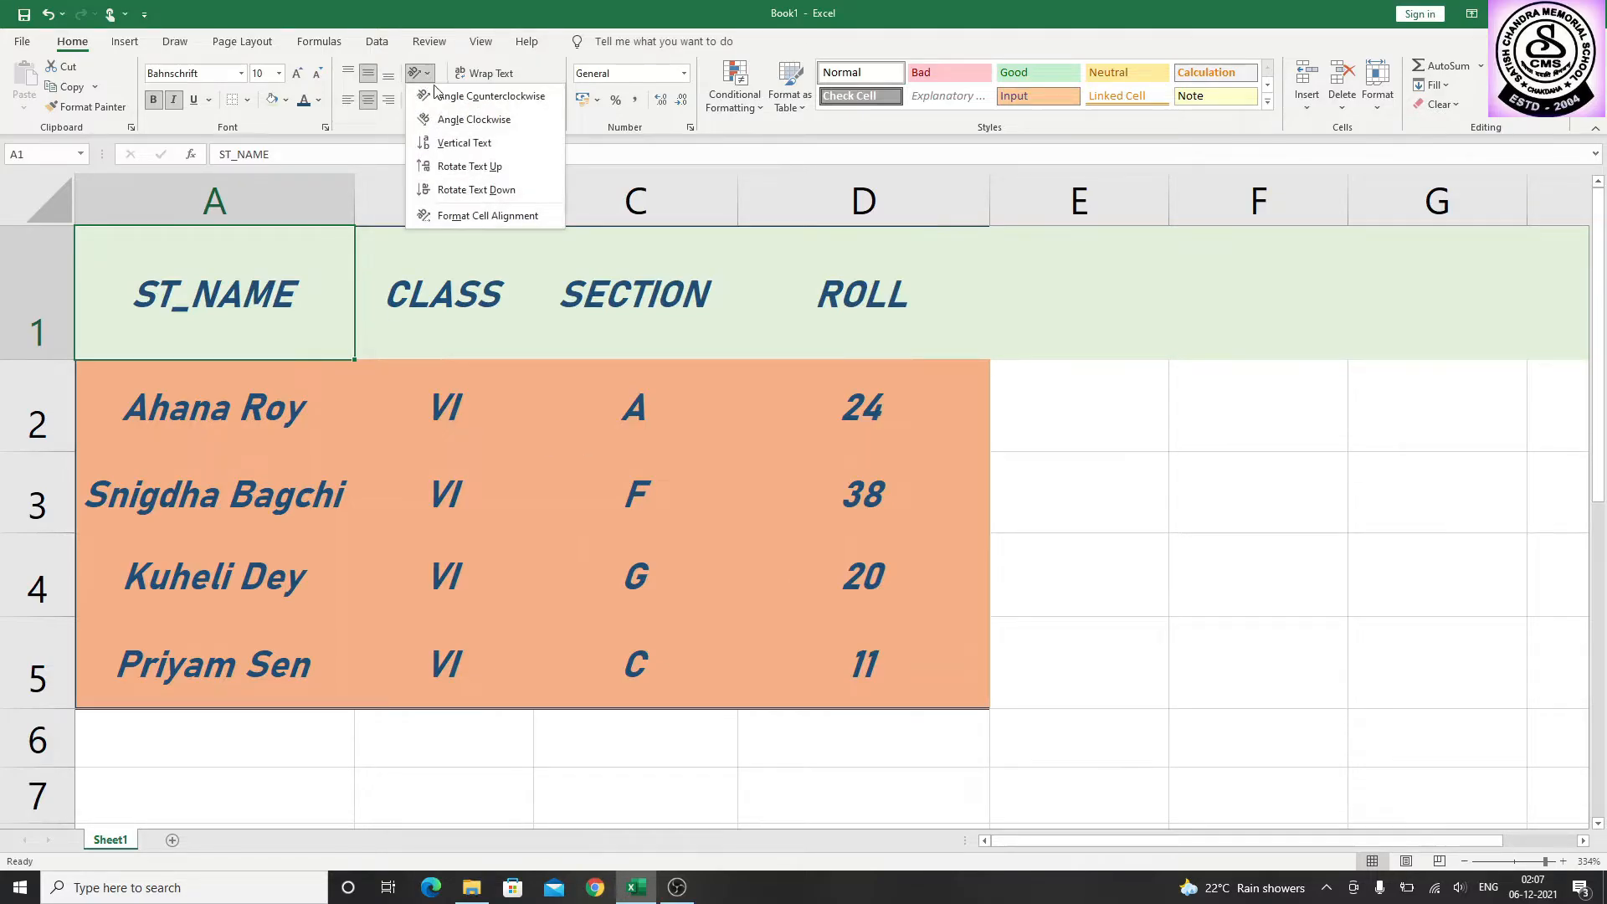
{"action": "left_click", "coordinate": [39, 281]}
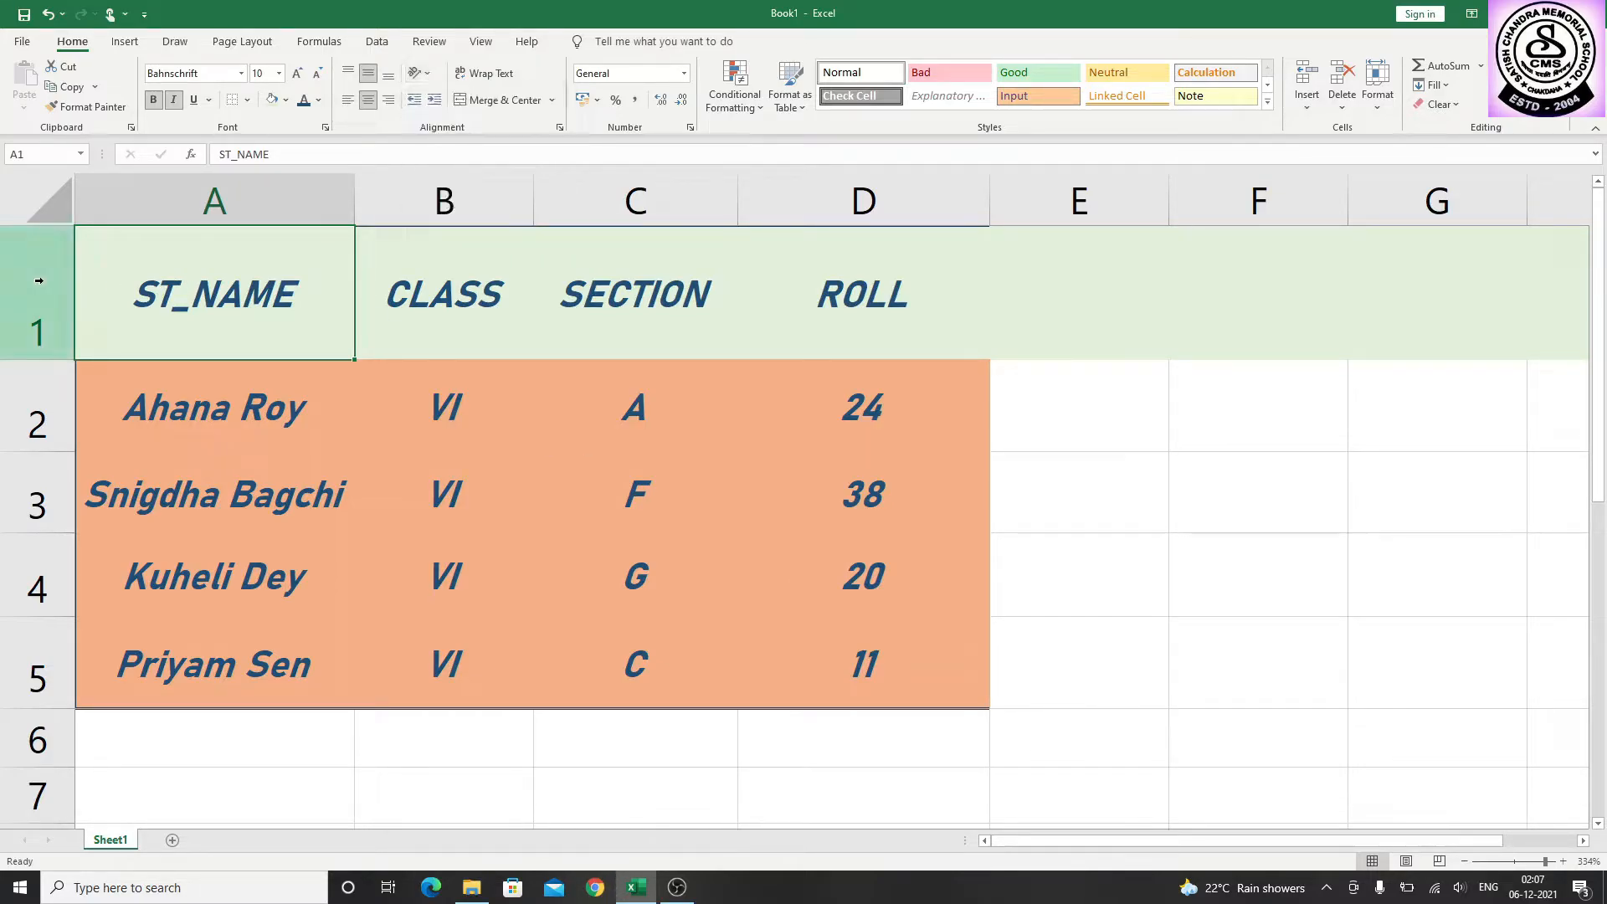
{"action": "left_click", "coordinate": [38, 281]}
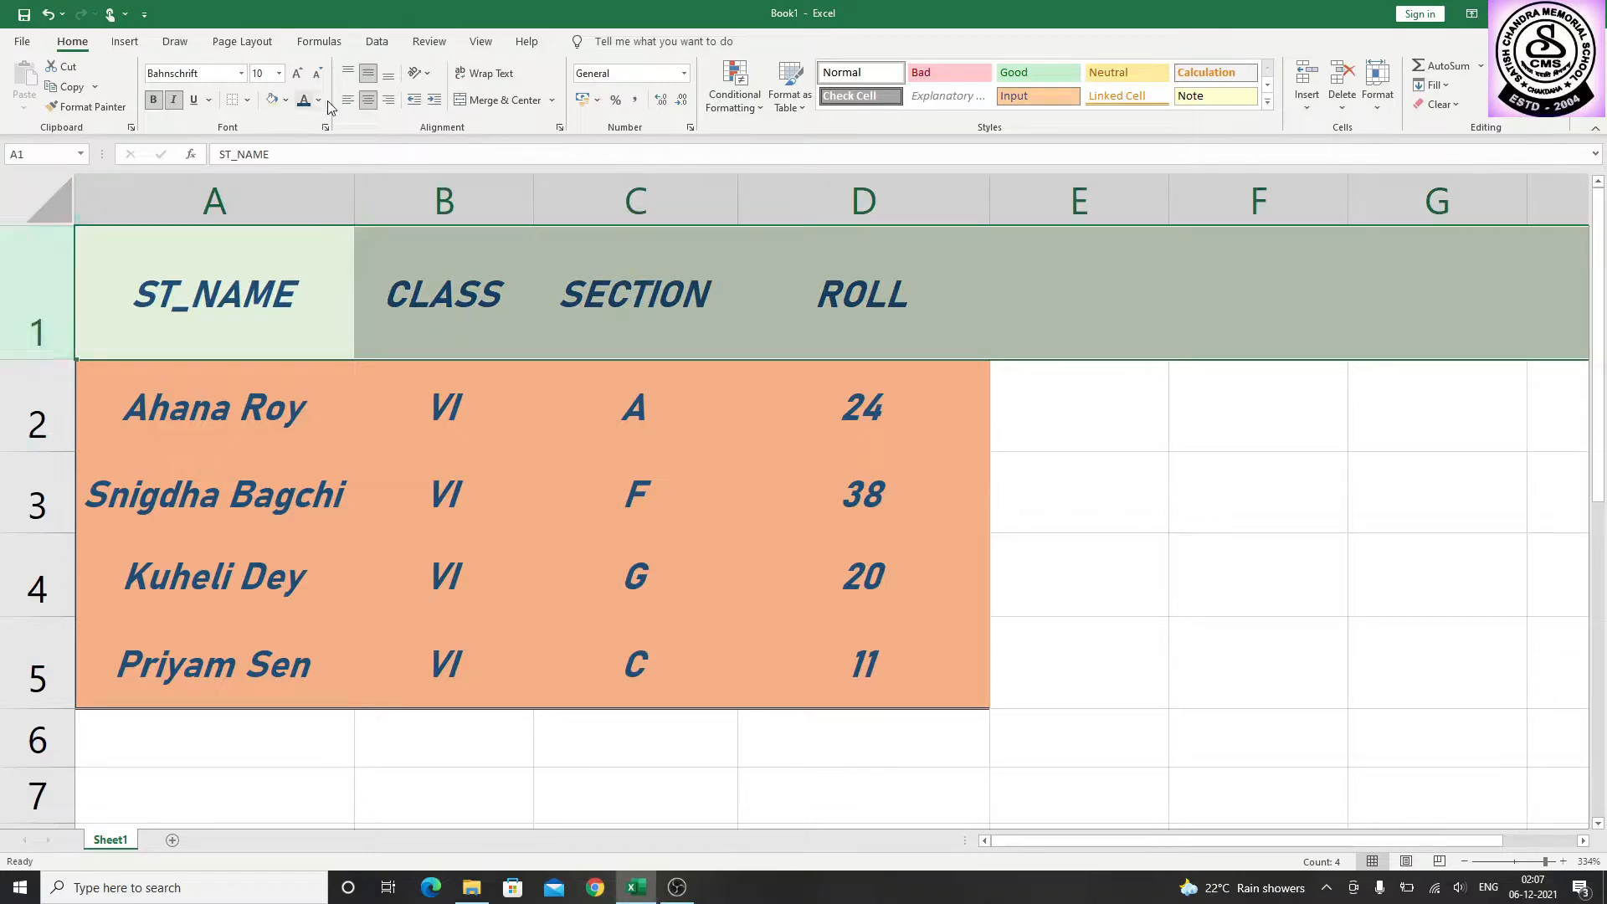
{"action": "left_click", "coordinate": [424, 82]}
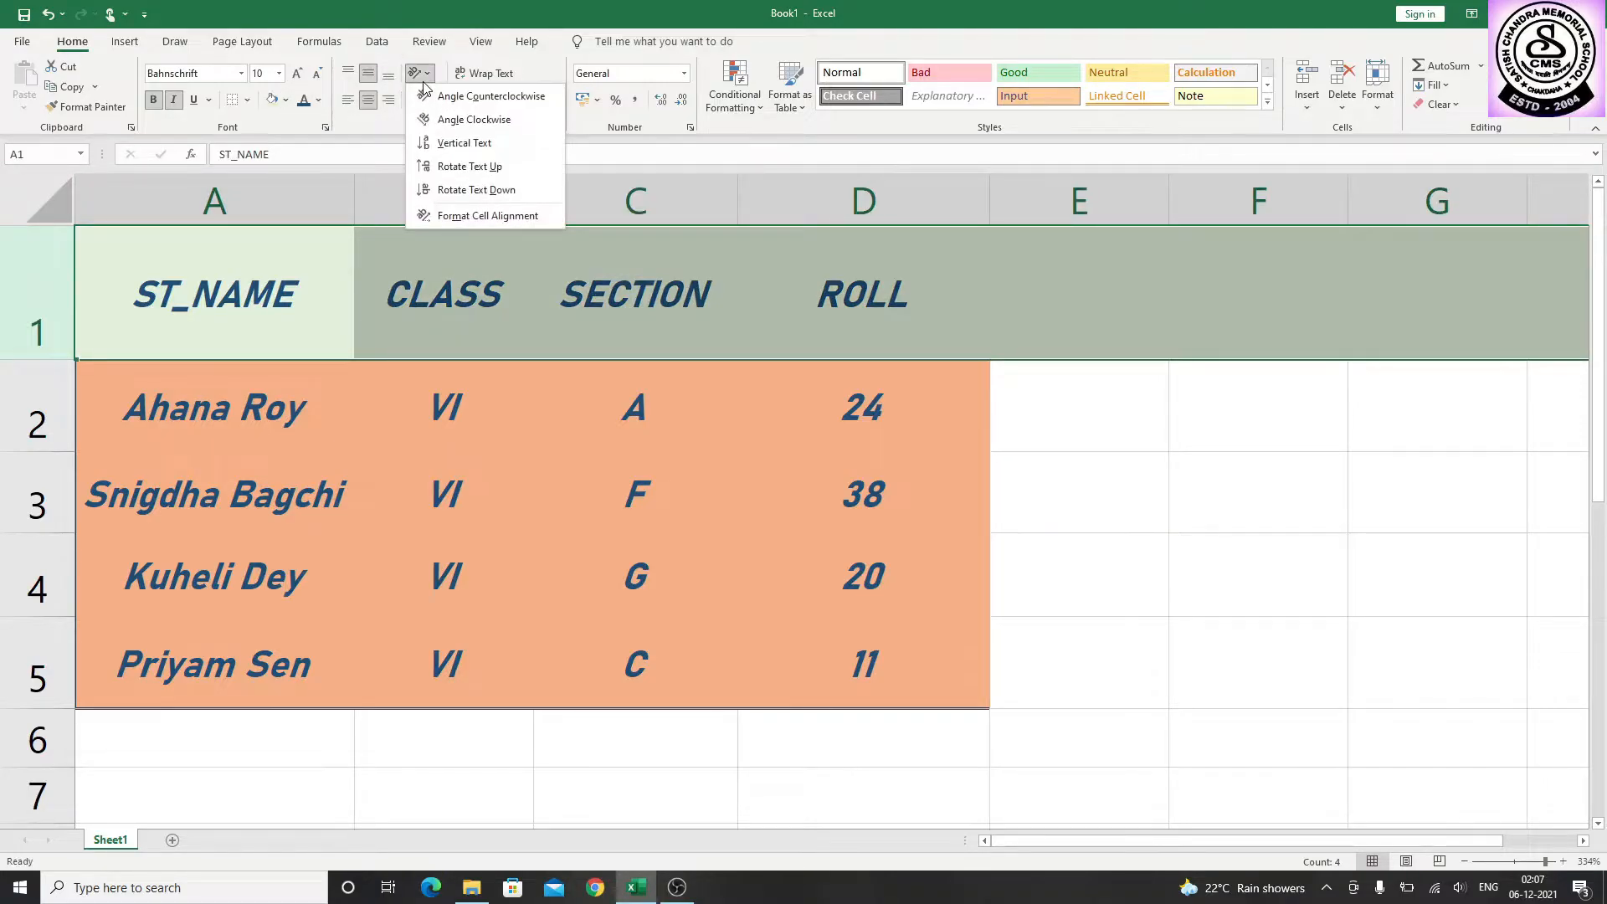
{"action": "left_click", "coordinate": [488, 216]}
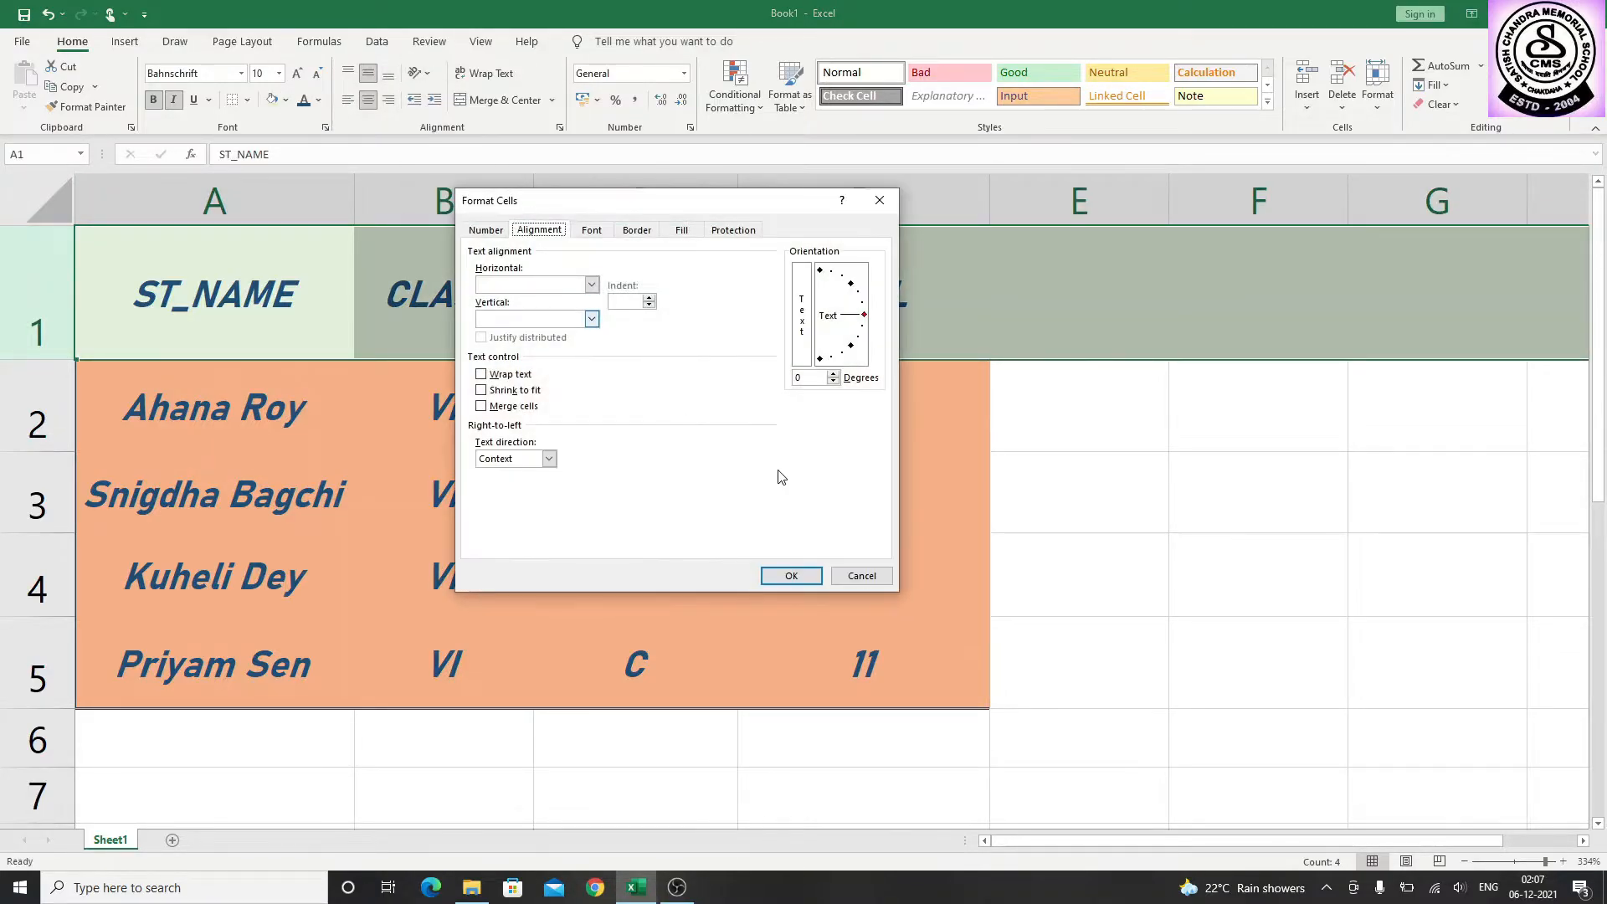
{"action": "double_click", "coordinate": [810, 373]}
{"action": "type", "text": "20"}
{"action": "left_click", "coordinate": [791, 575]}
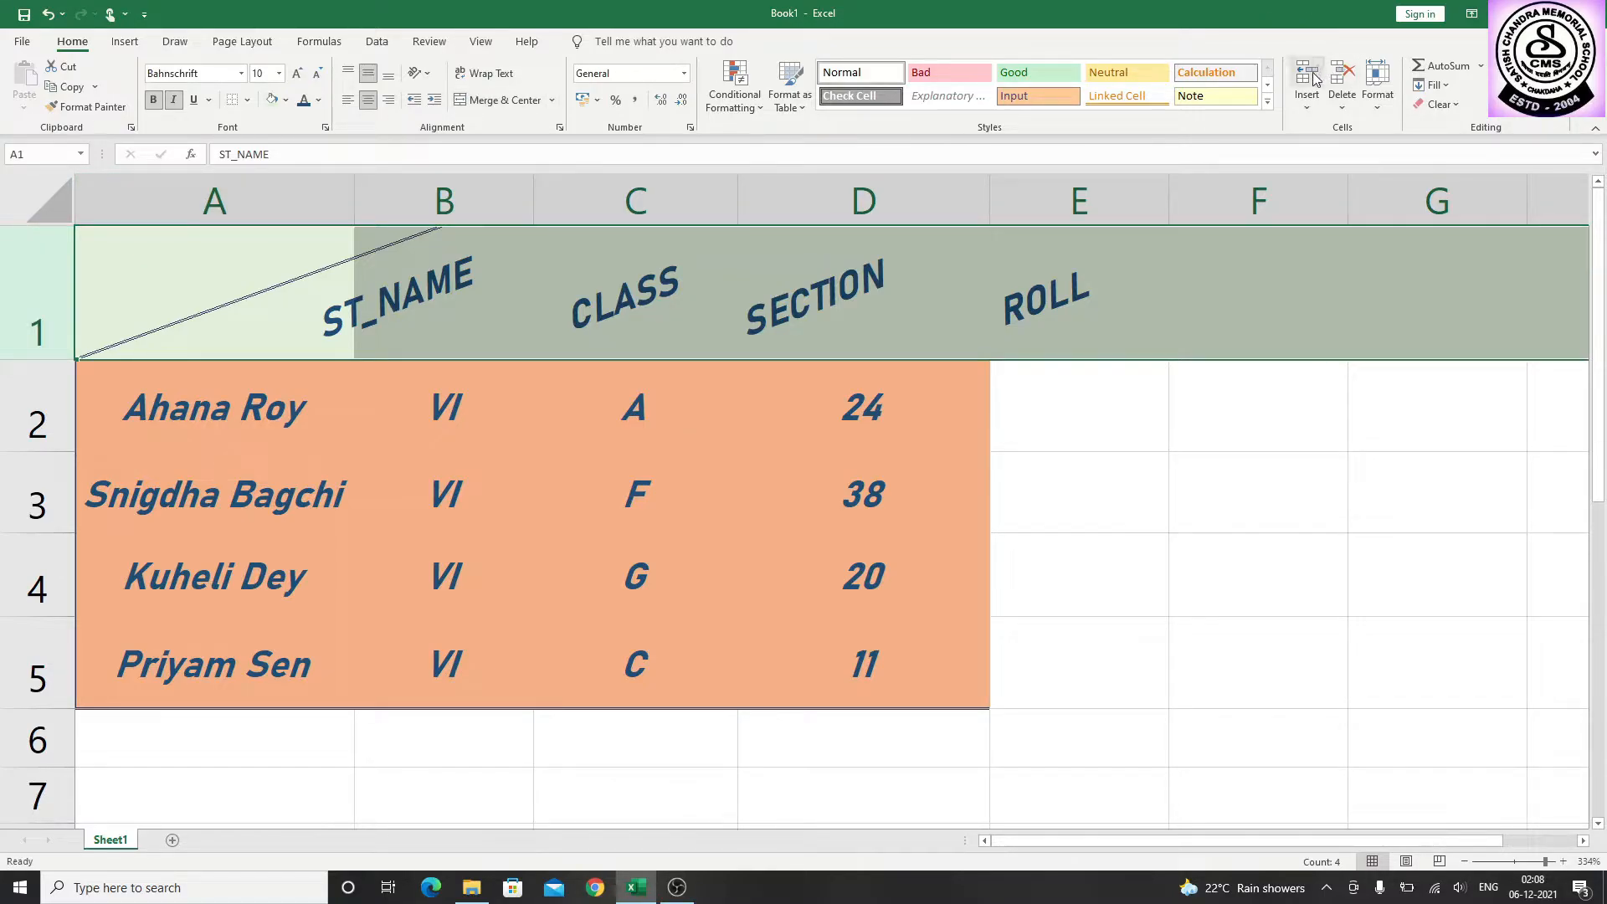
Insert a sheet row above the header row and enter the title SATISH CHANDRA MEMORIAL SCHOOL in cell A1
{"action": "left_click", "coordinate": [1307, 106]}
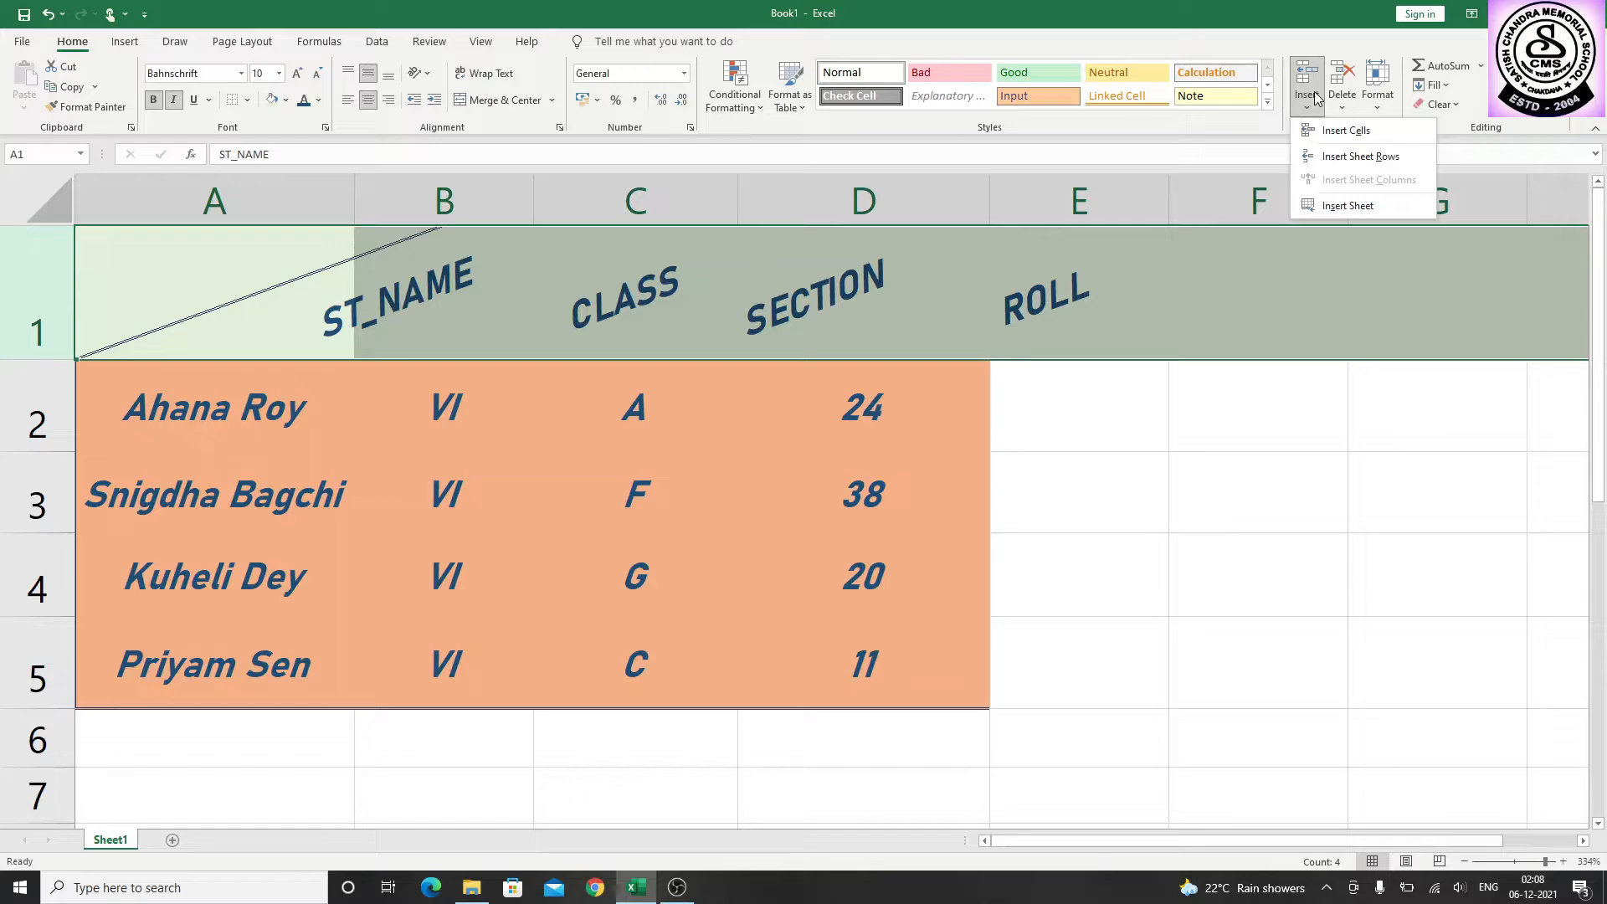
{"action": "left_click", "coordinate": [1328, 157]}
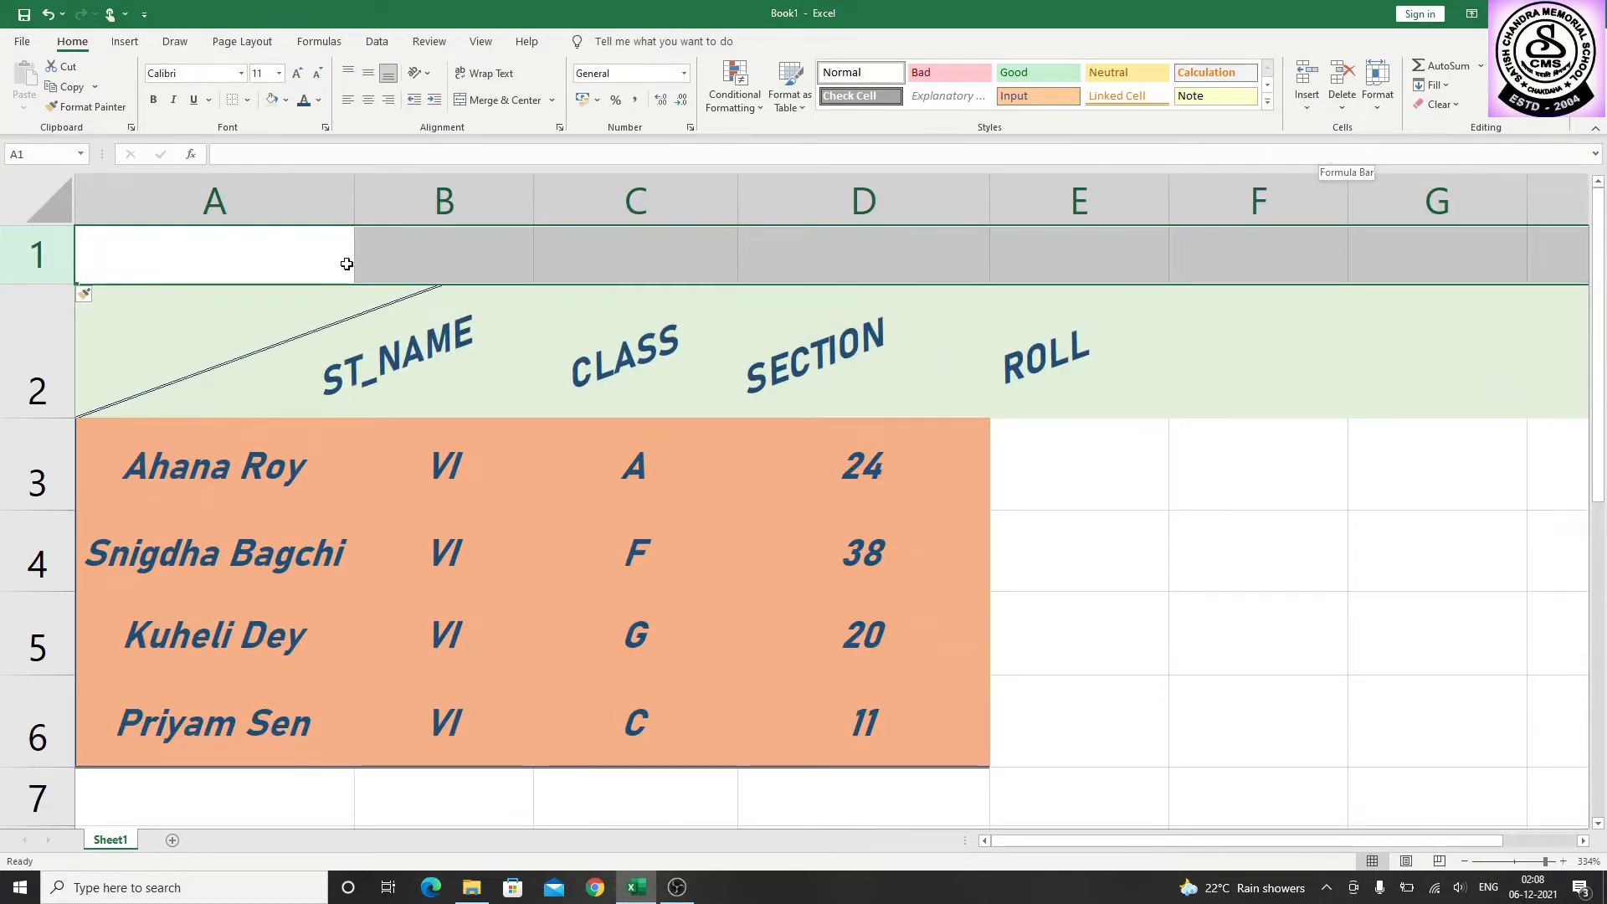
{"action": "double_click", "coordinate": [312, 267]}
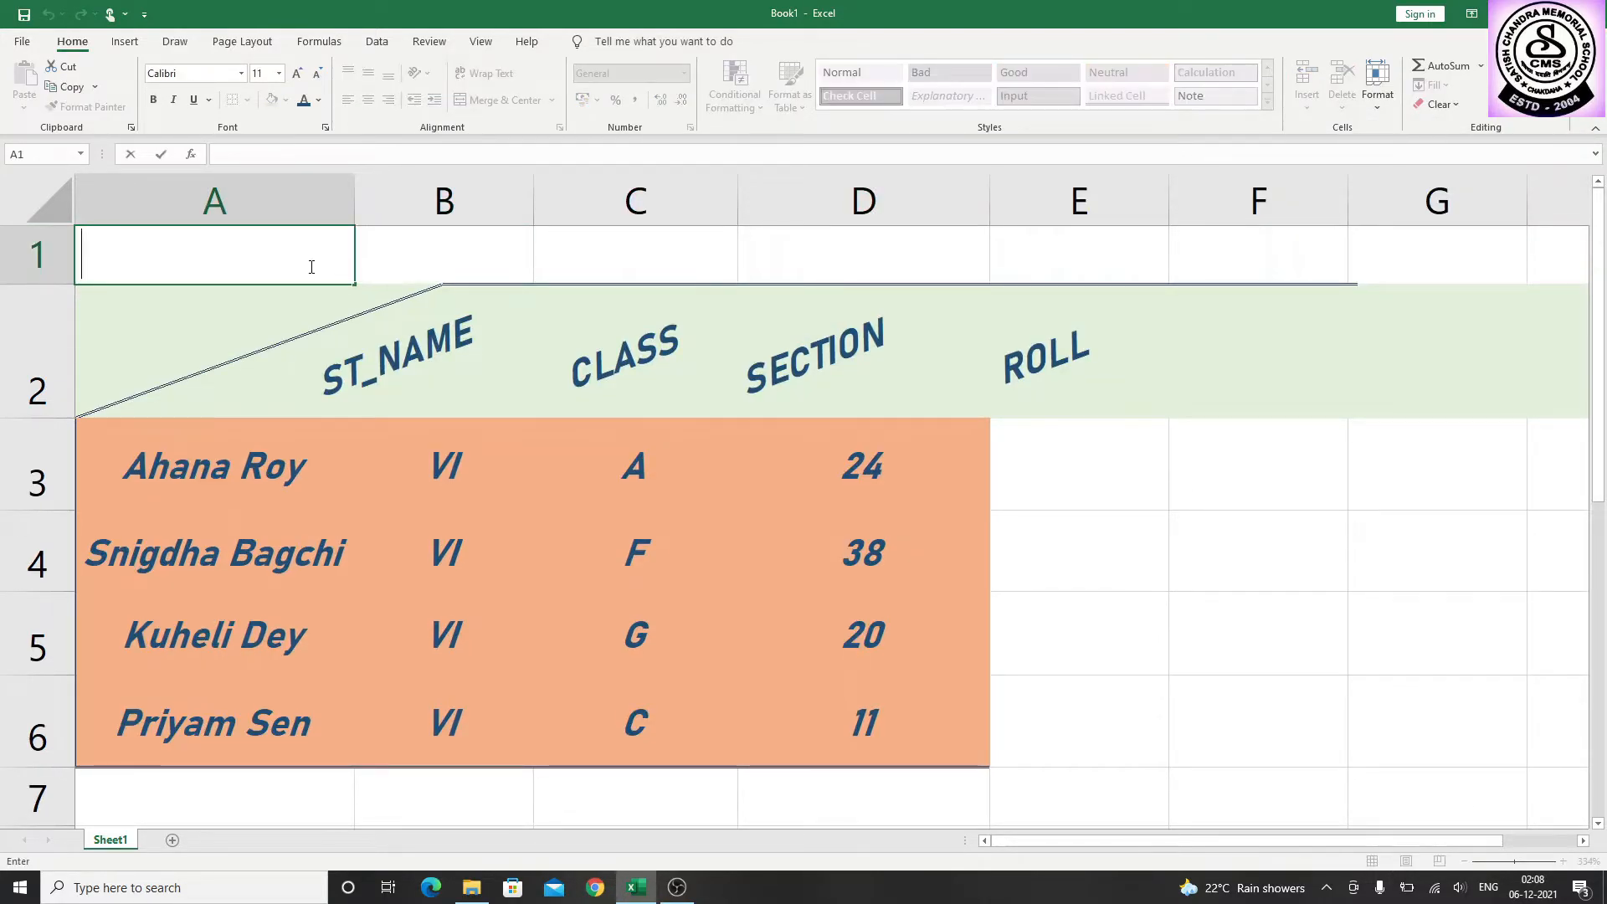
{"action": "type", "text": "SAT"}
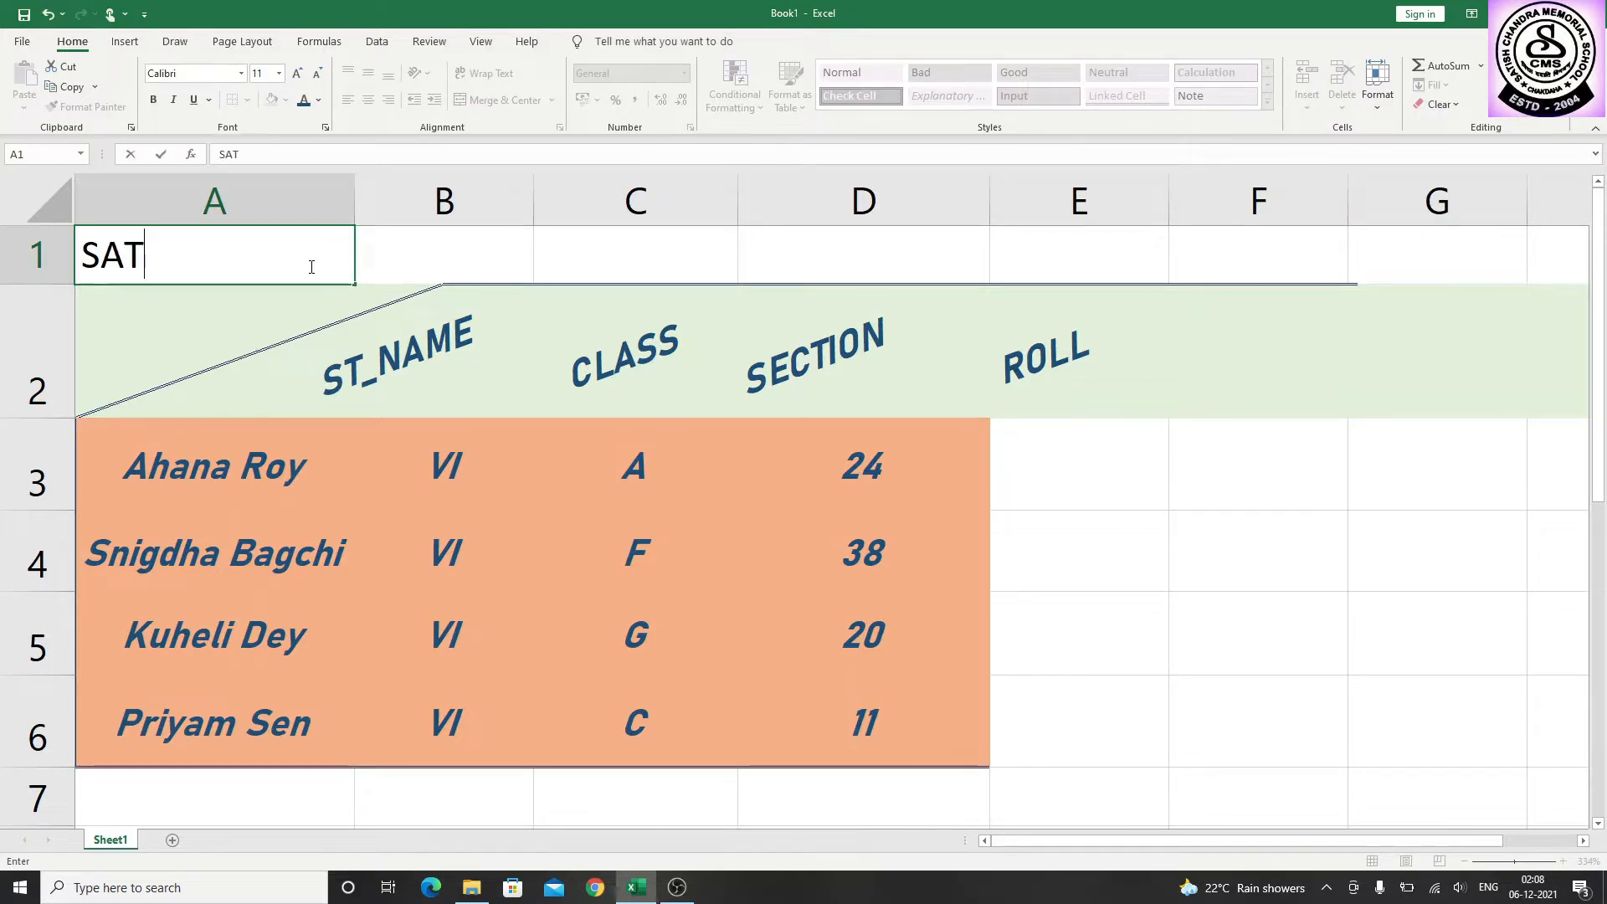
{"action": "type", "text": "ISH CHA"}
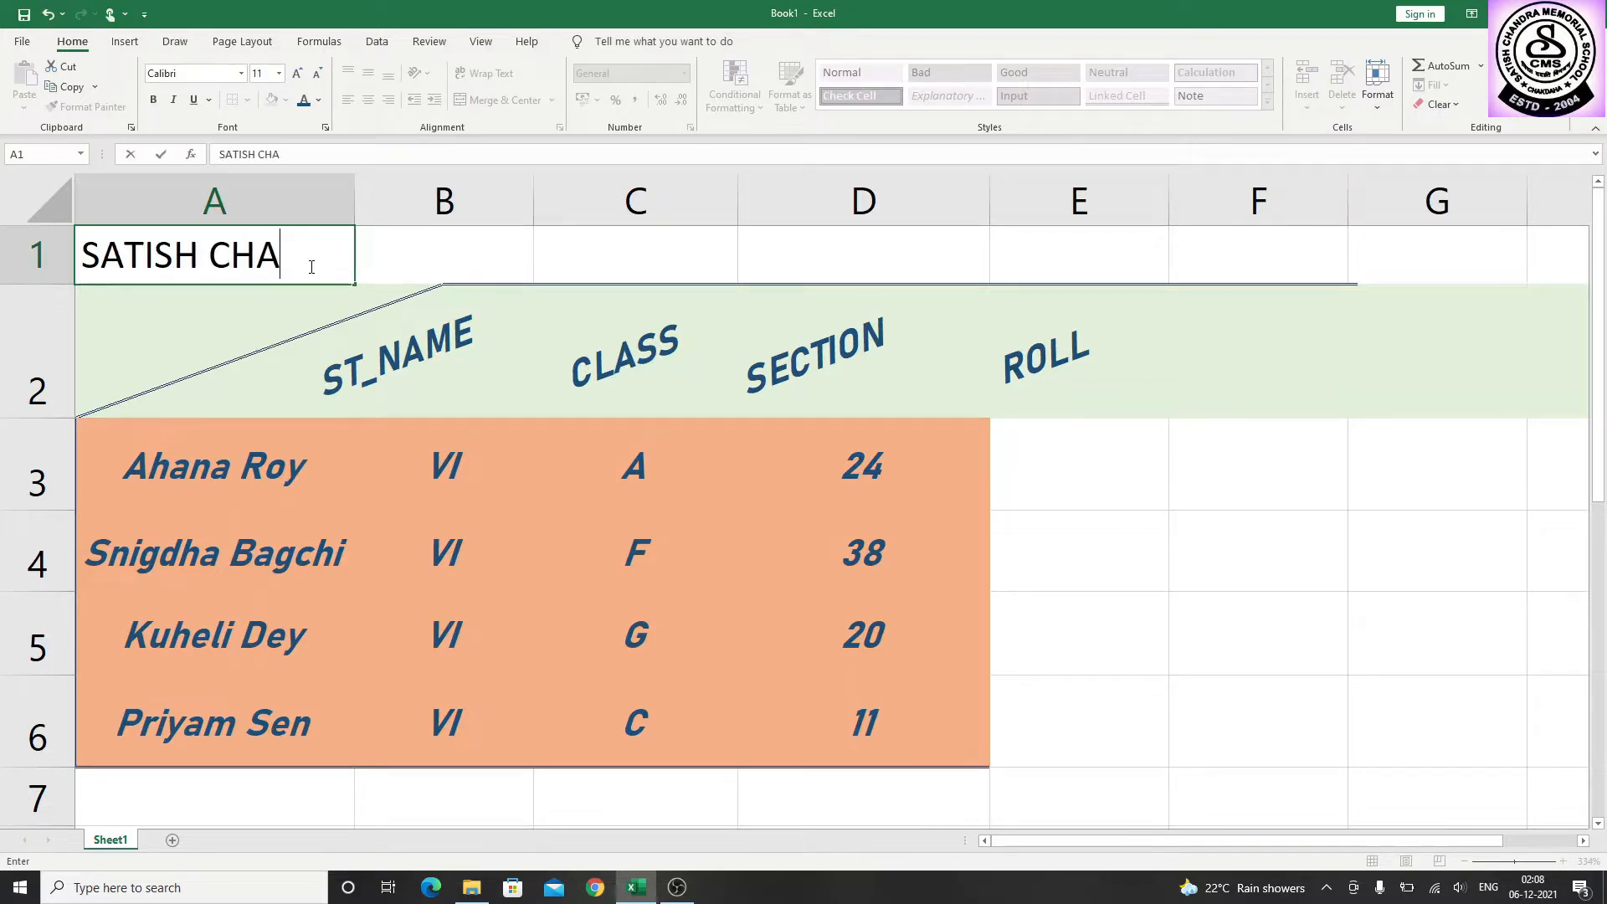
{"action": "type", "text": "NDRA "}
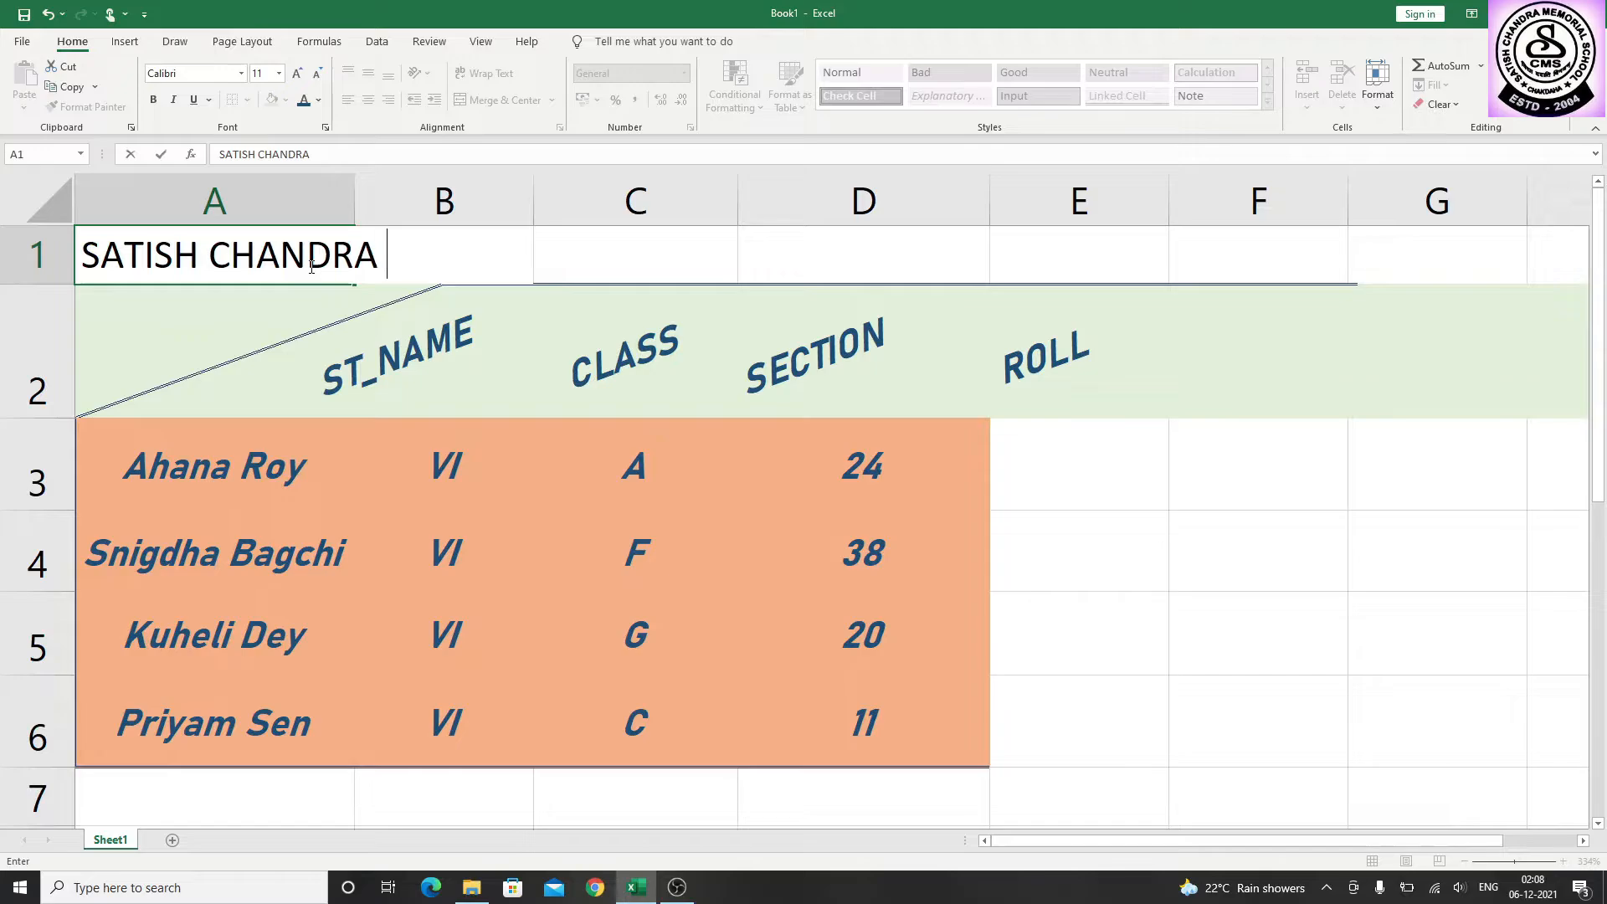
{"action": "type", "text": "MEMORI"}
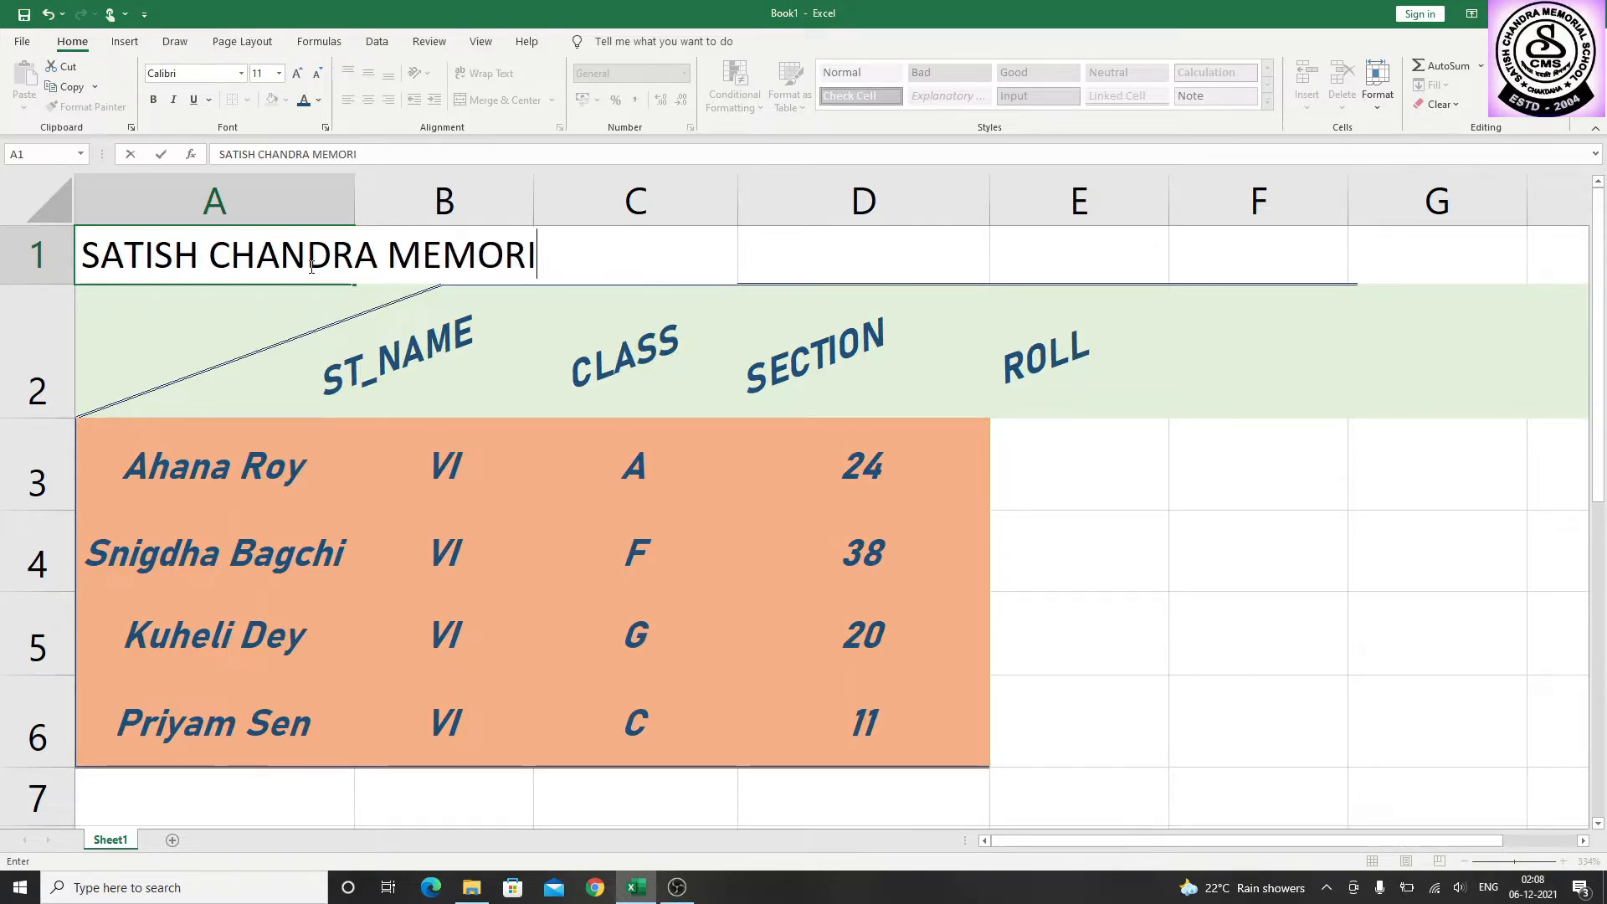
{"action": "type", "text": "AL SCHOOL"}
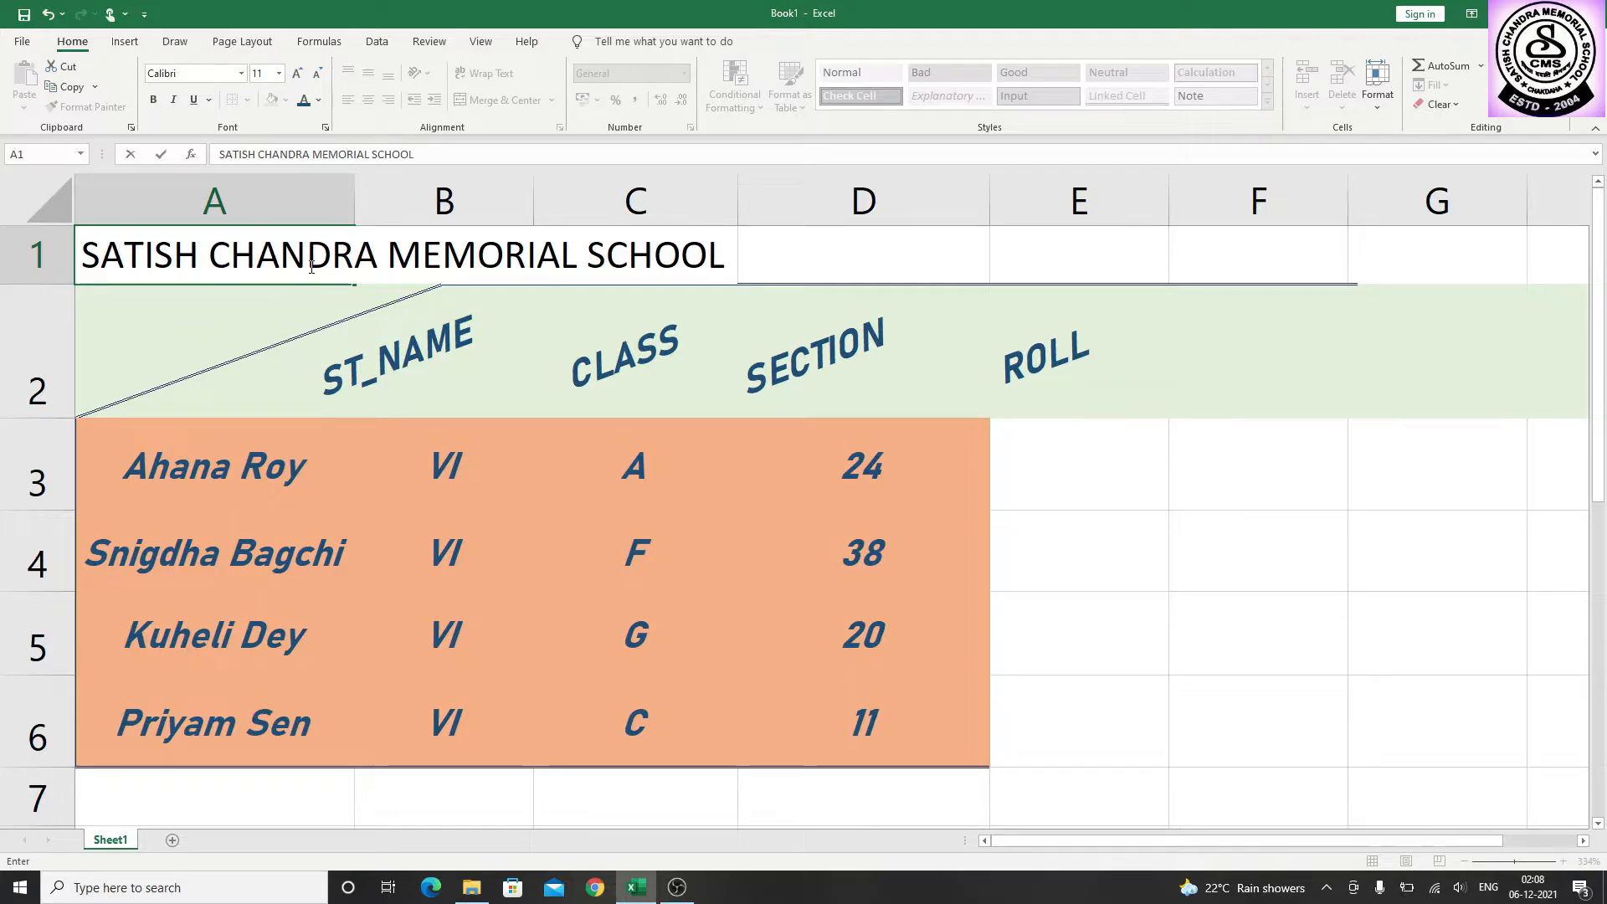
{"action": "key", "text": "Return"}
Wrap the school title text within cell A1
{"action": "left_click", "coordinate": [228, 245]}
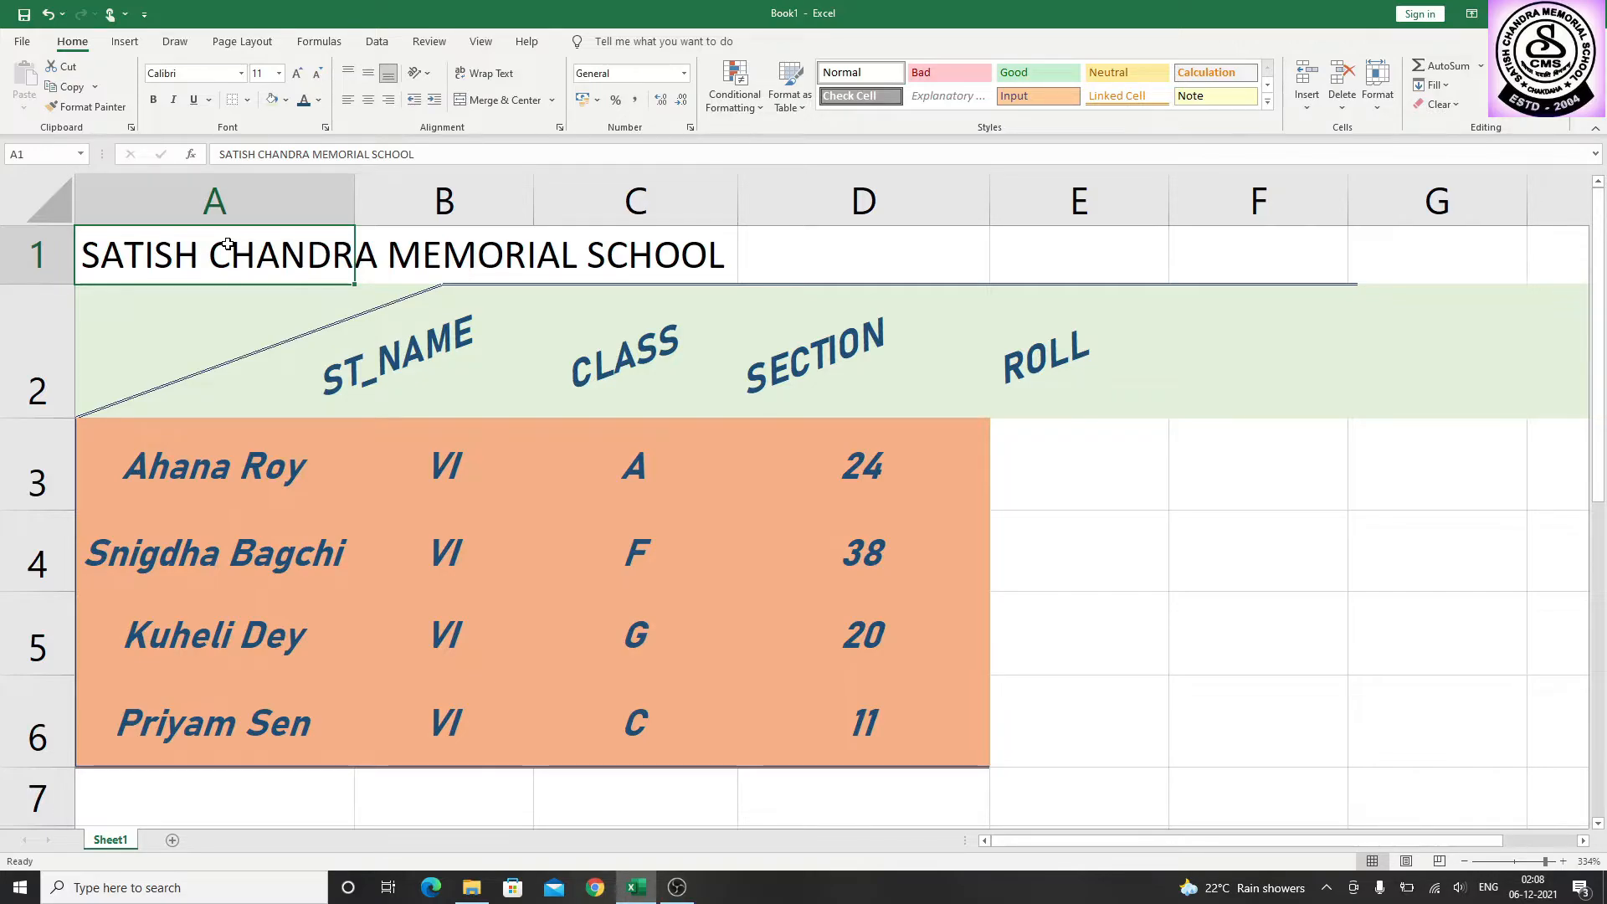
{"action": "left_click", "coordinate": [1083, 466]}
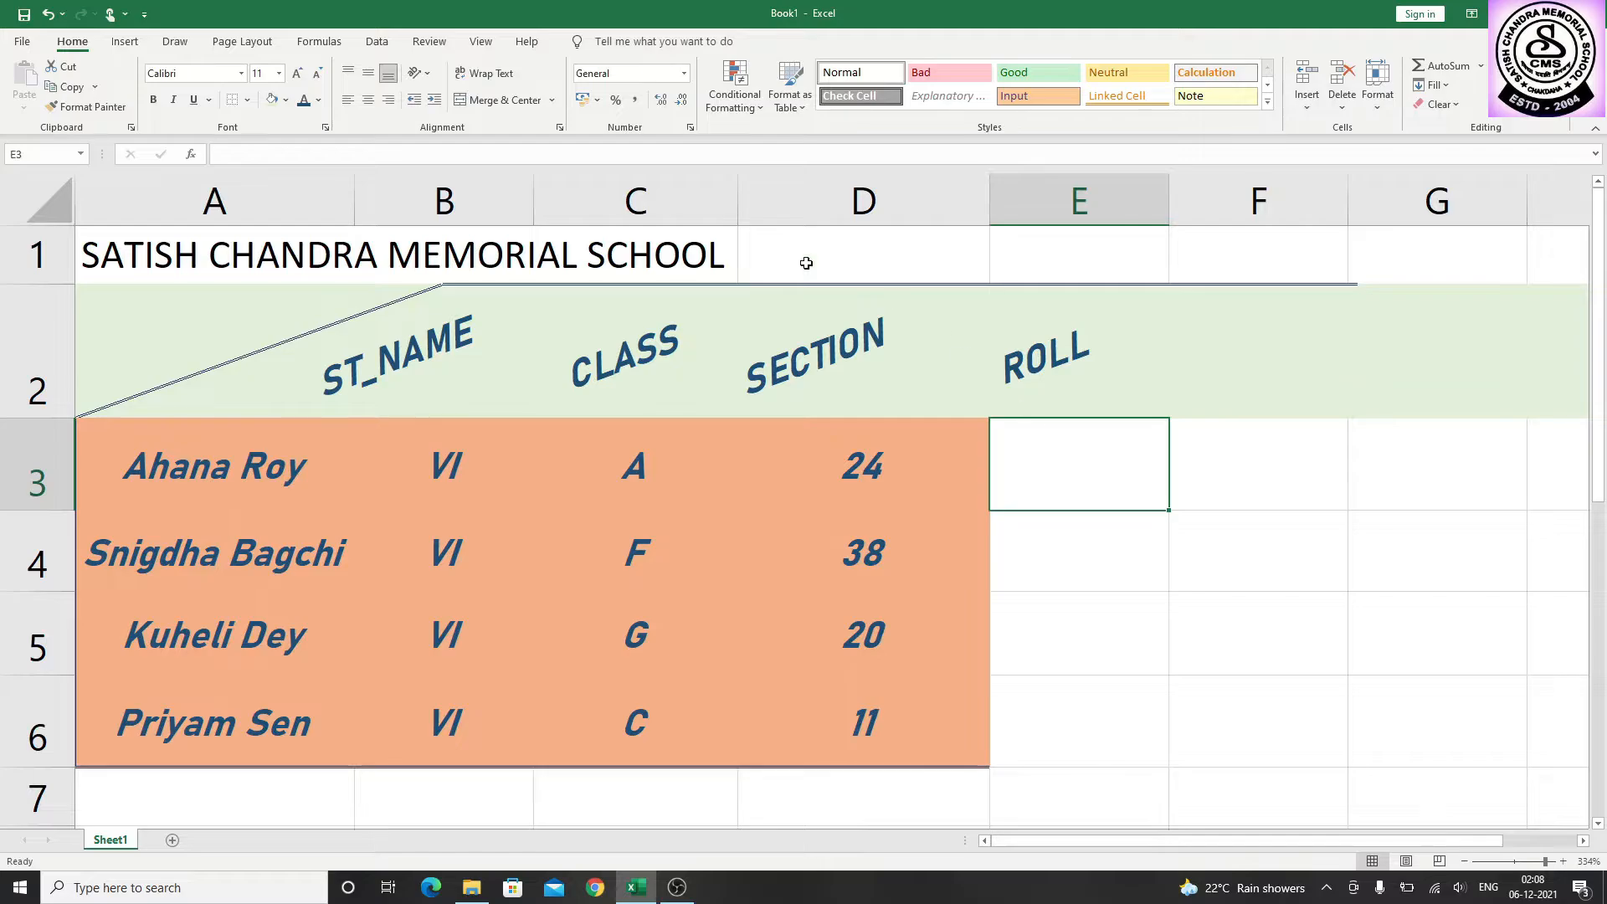
{"action": "left_click", "coordinate": [293, 244]}
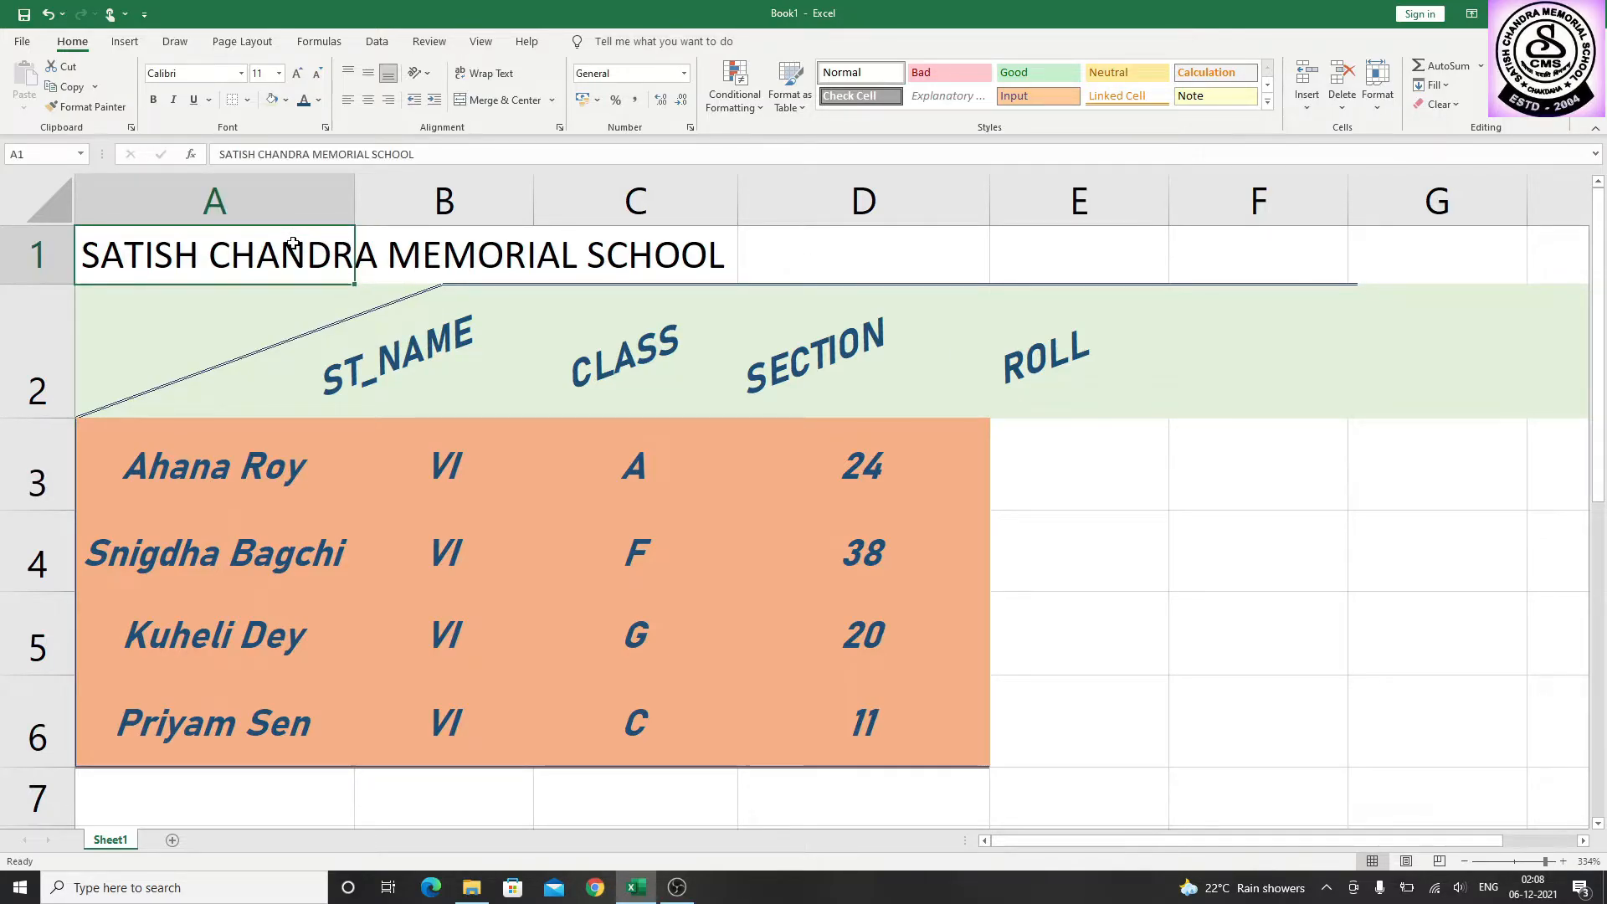
{"action": "left_click", "coordinate": [465, 80]}
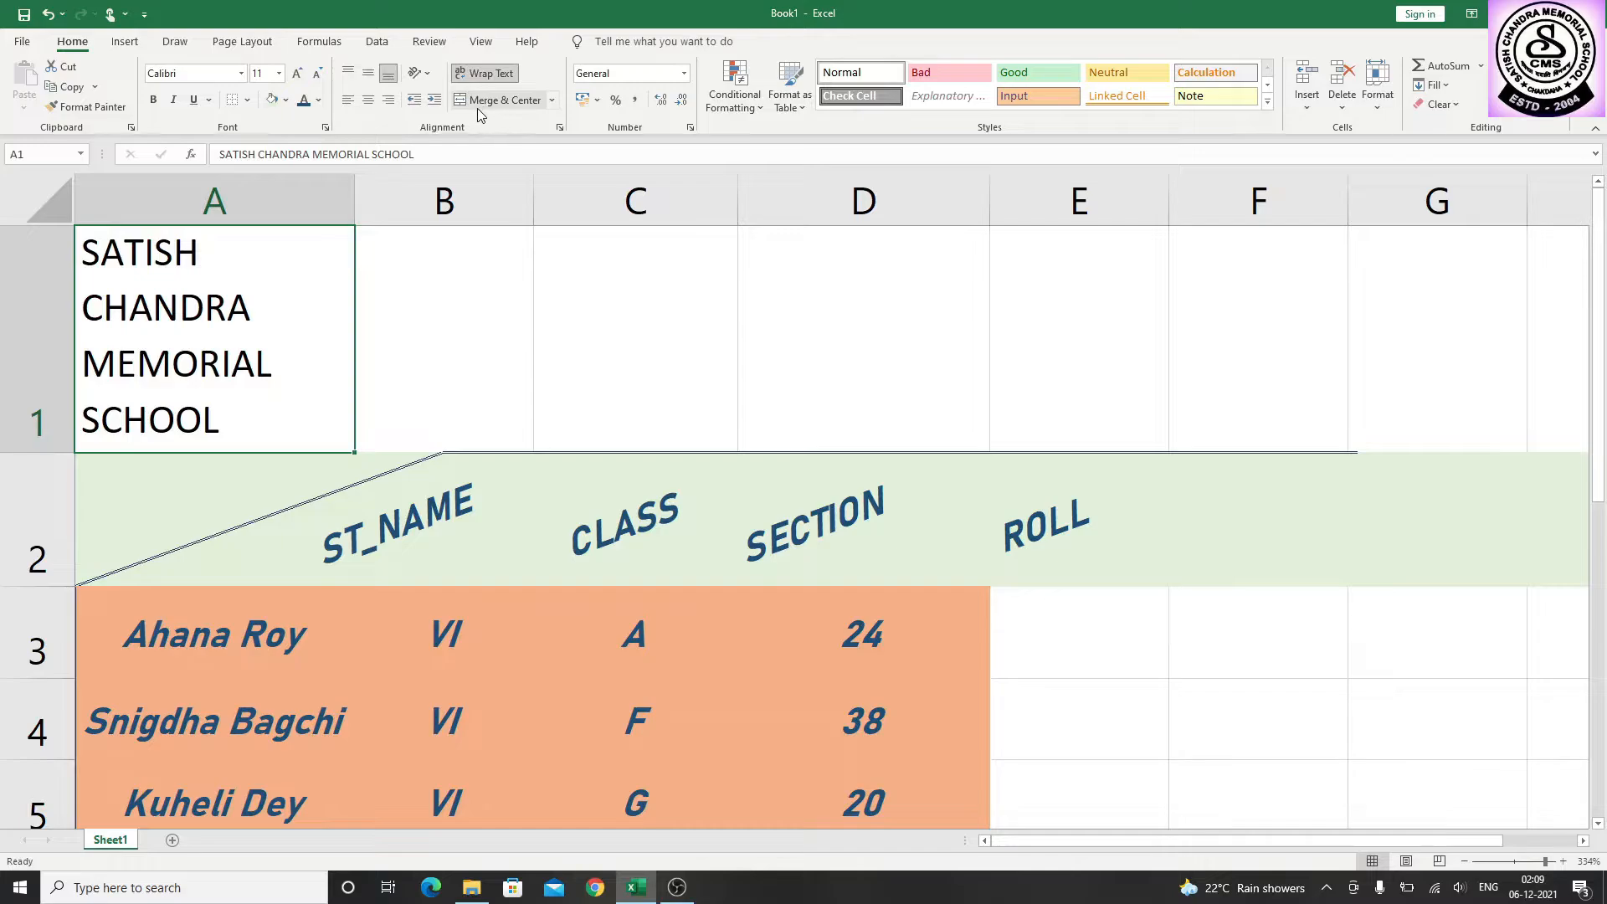
Merge and center the school title across cells A1 to D1
{"action": "left_click", "coordinate": [553, 101]}
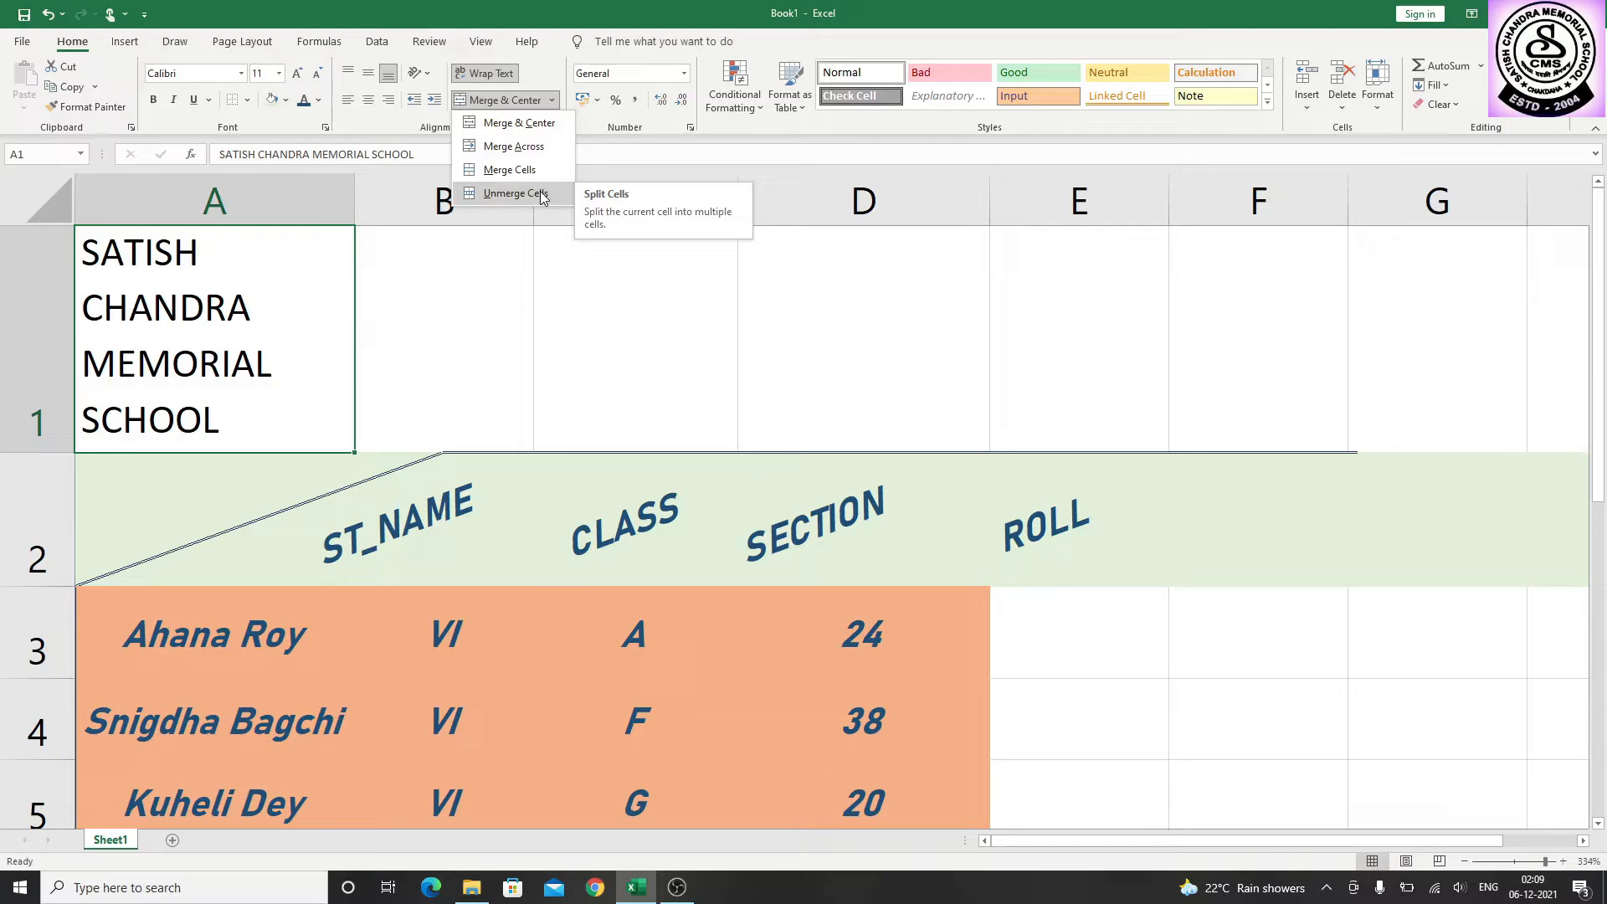
{"action": "left_click", "coordinate": [245, 316]}
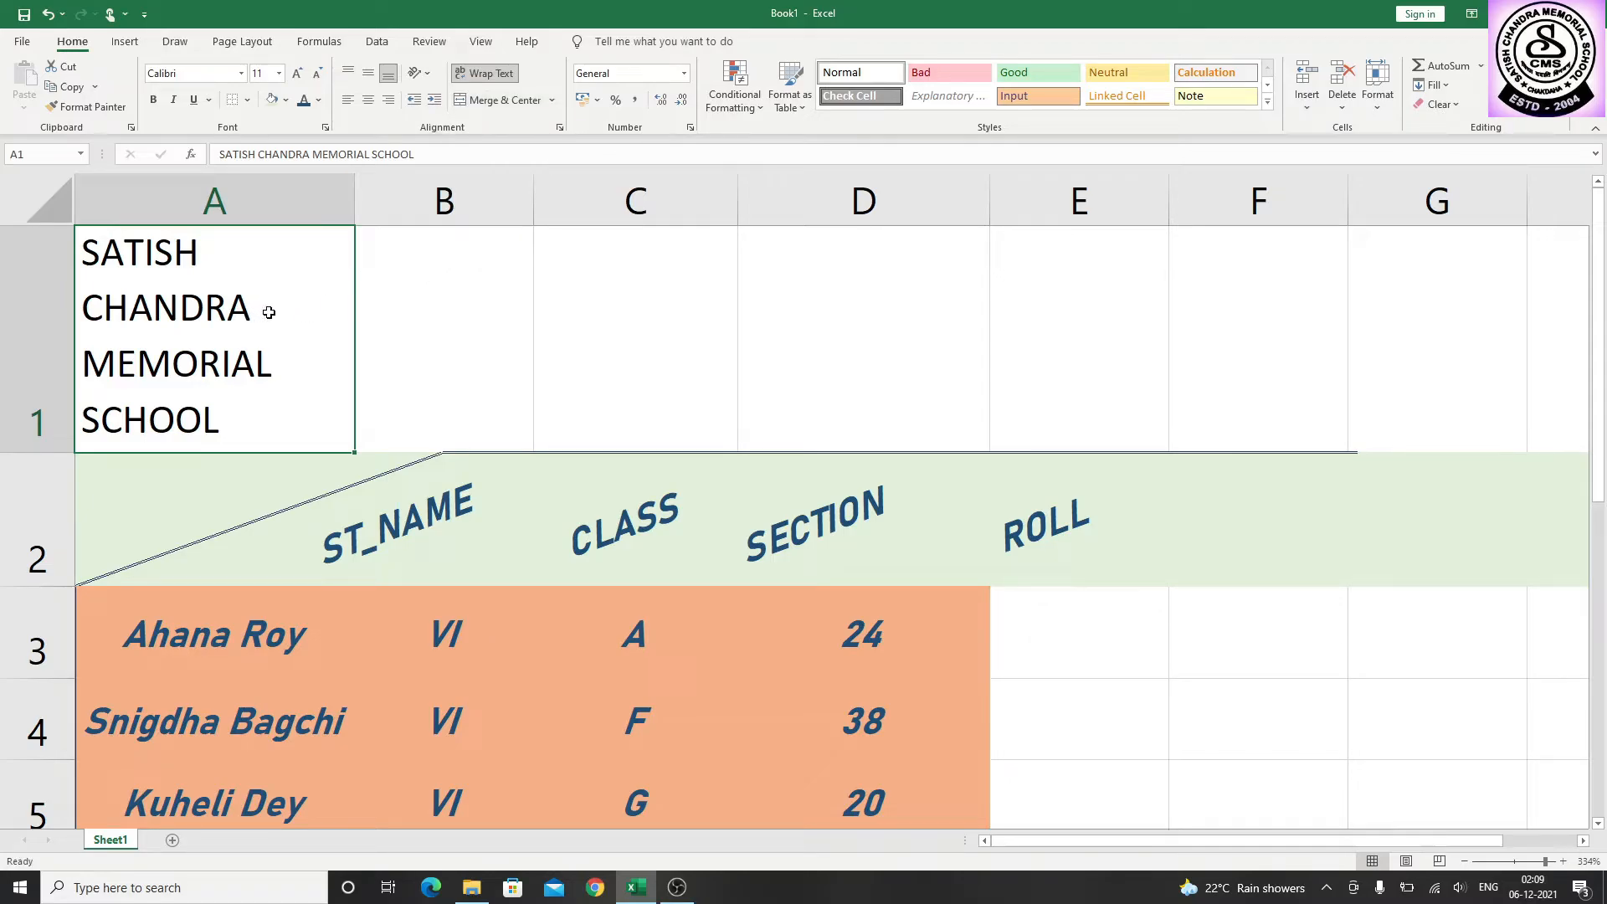
{"action": "left_click_drag", "start_coordinate": [265, 309], "coordinate": [803, 318]}
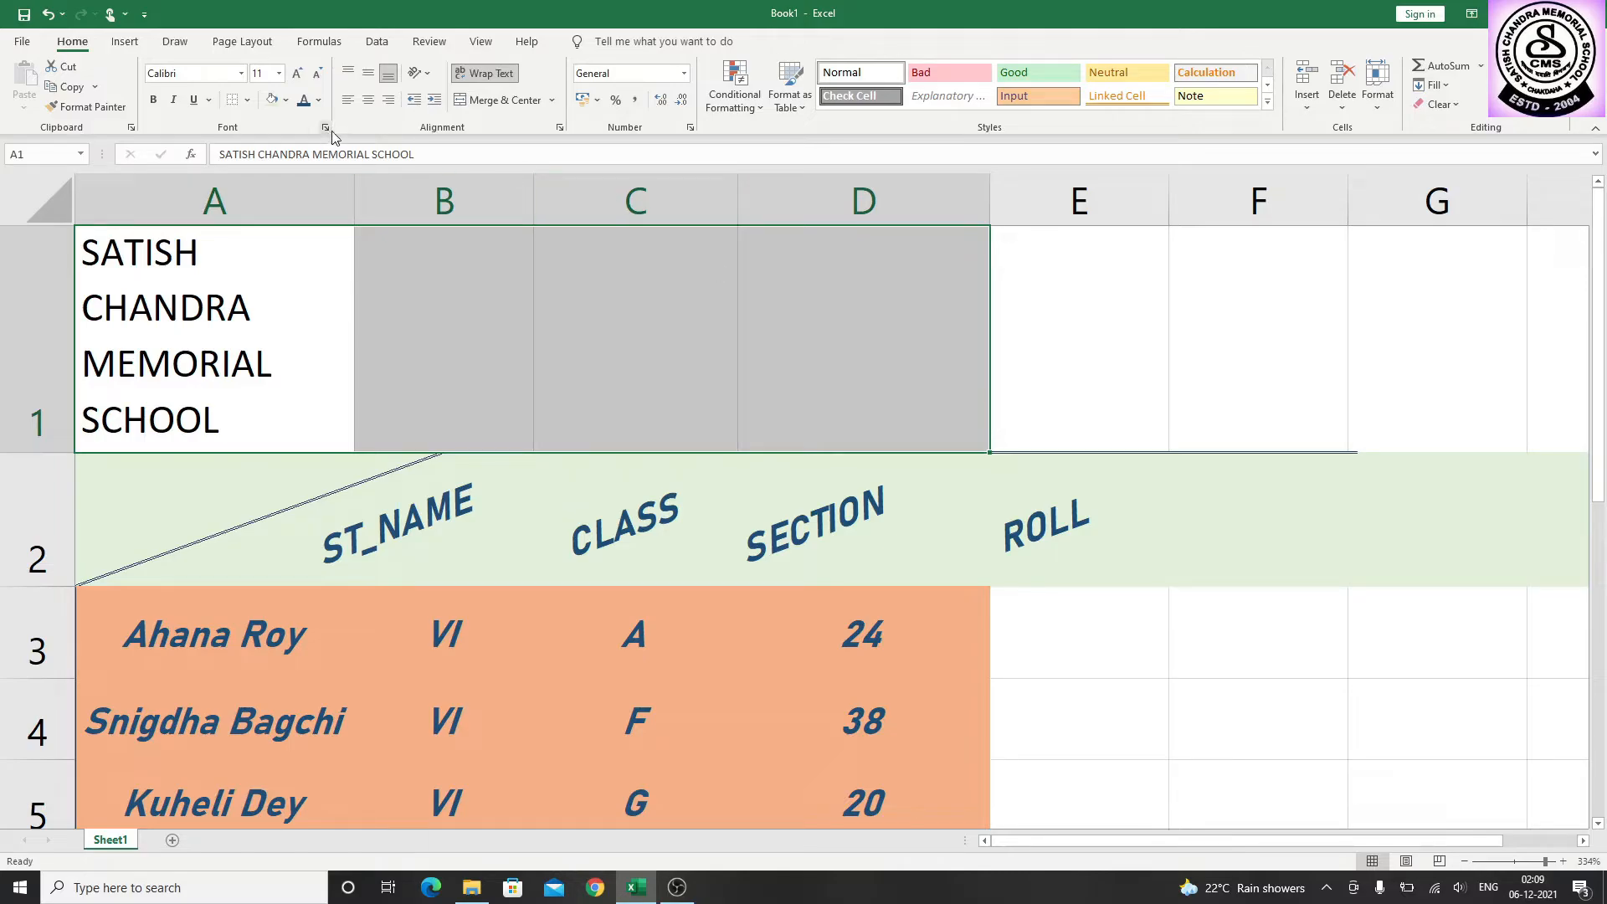
{"action": "left_click", "coordinate": [550, 102]}
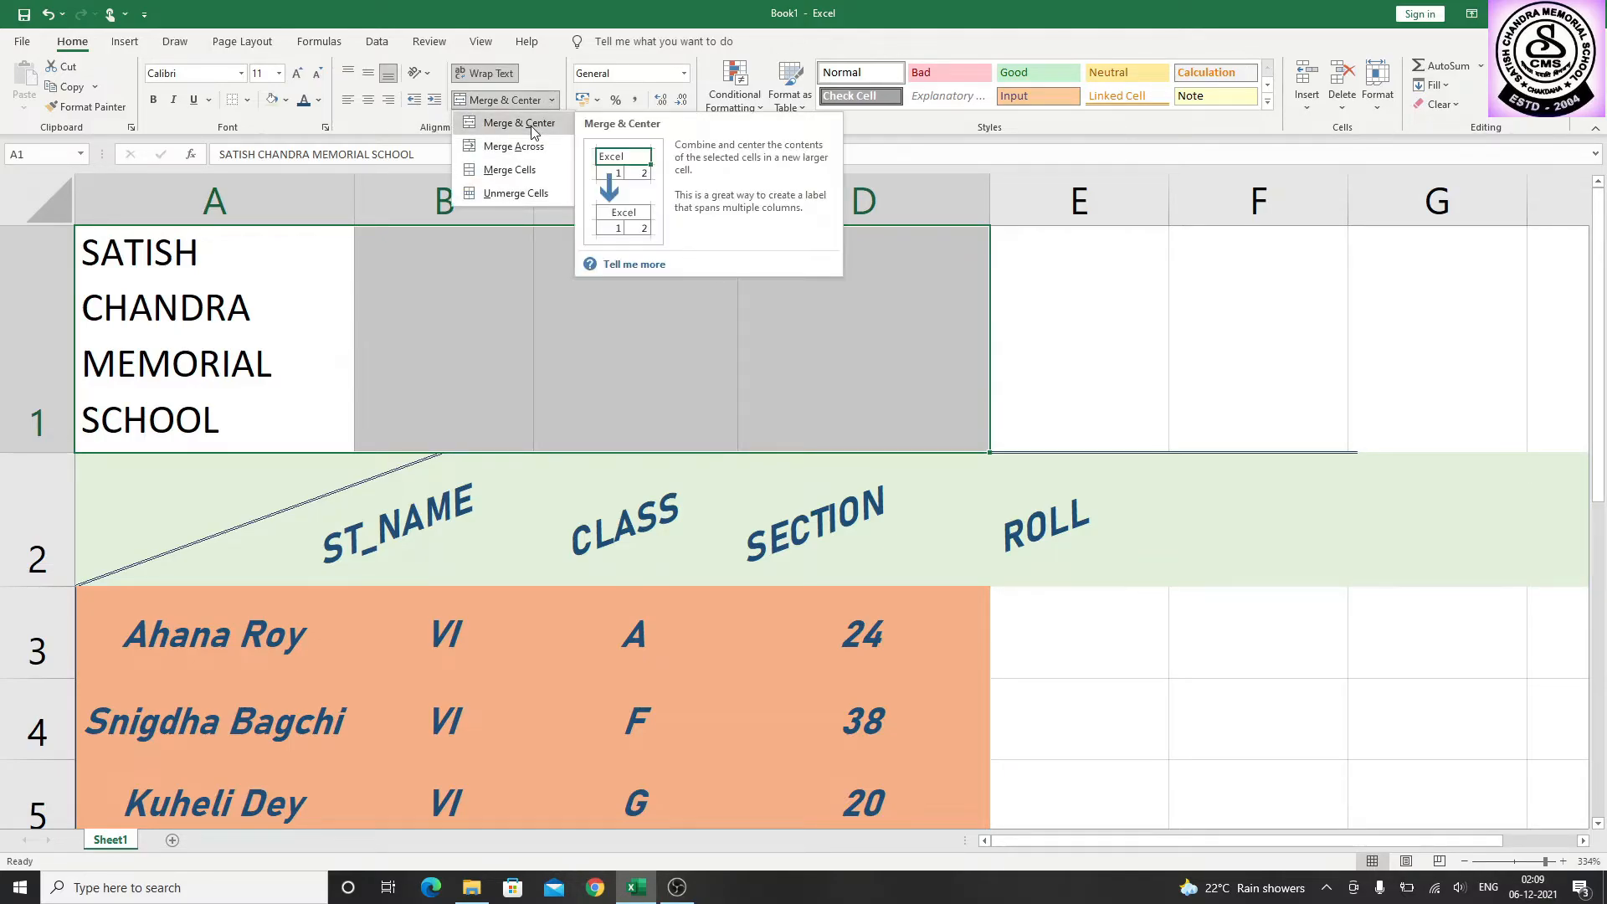
{"action": "left_click", "coordinate": [531, 125]}
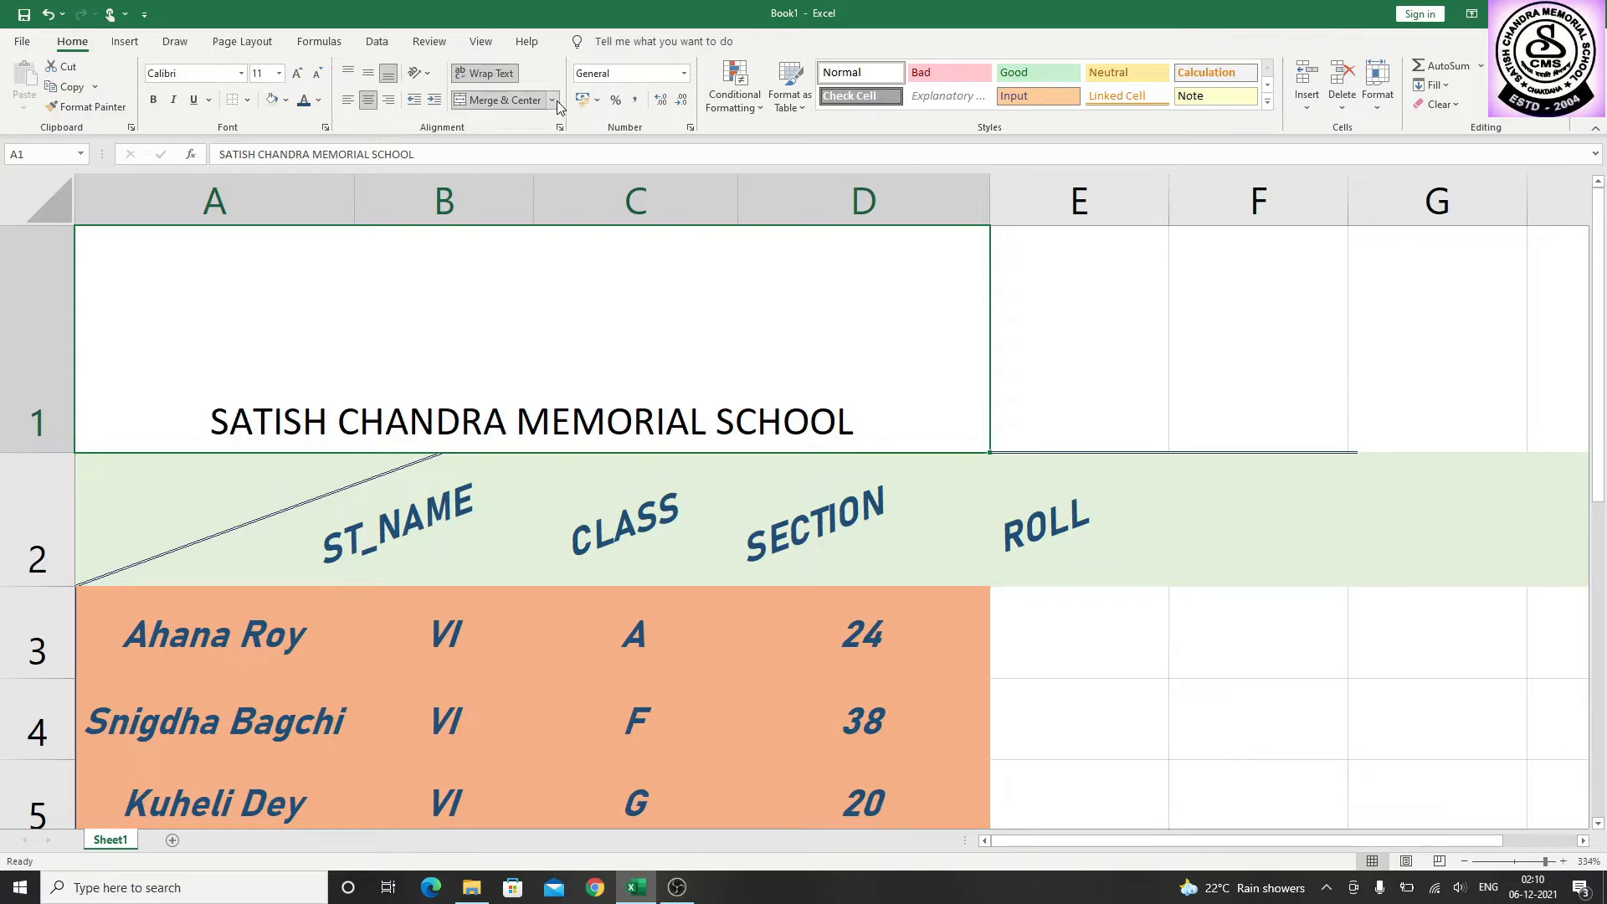
Unmerge the title cells A1 to D1 and align the school title to the left
{"action": "left_click", "coordinate": [552, 101]}
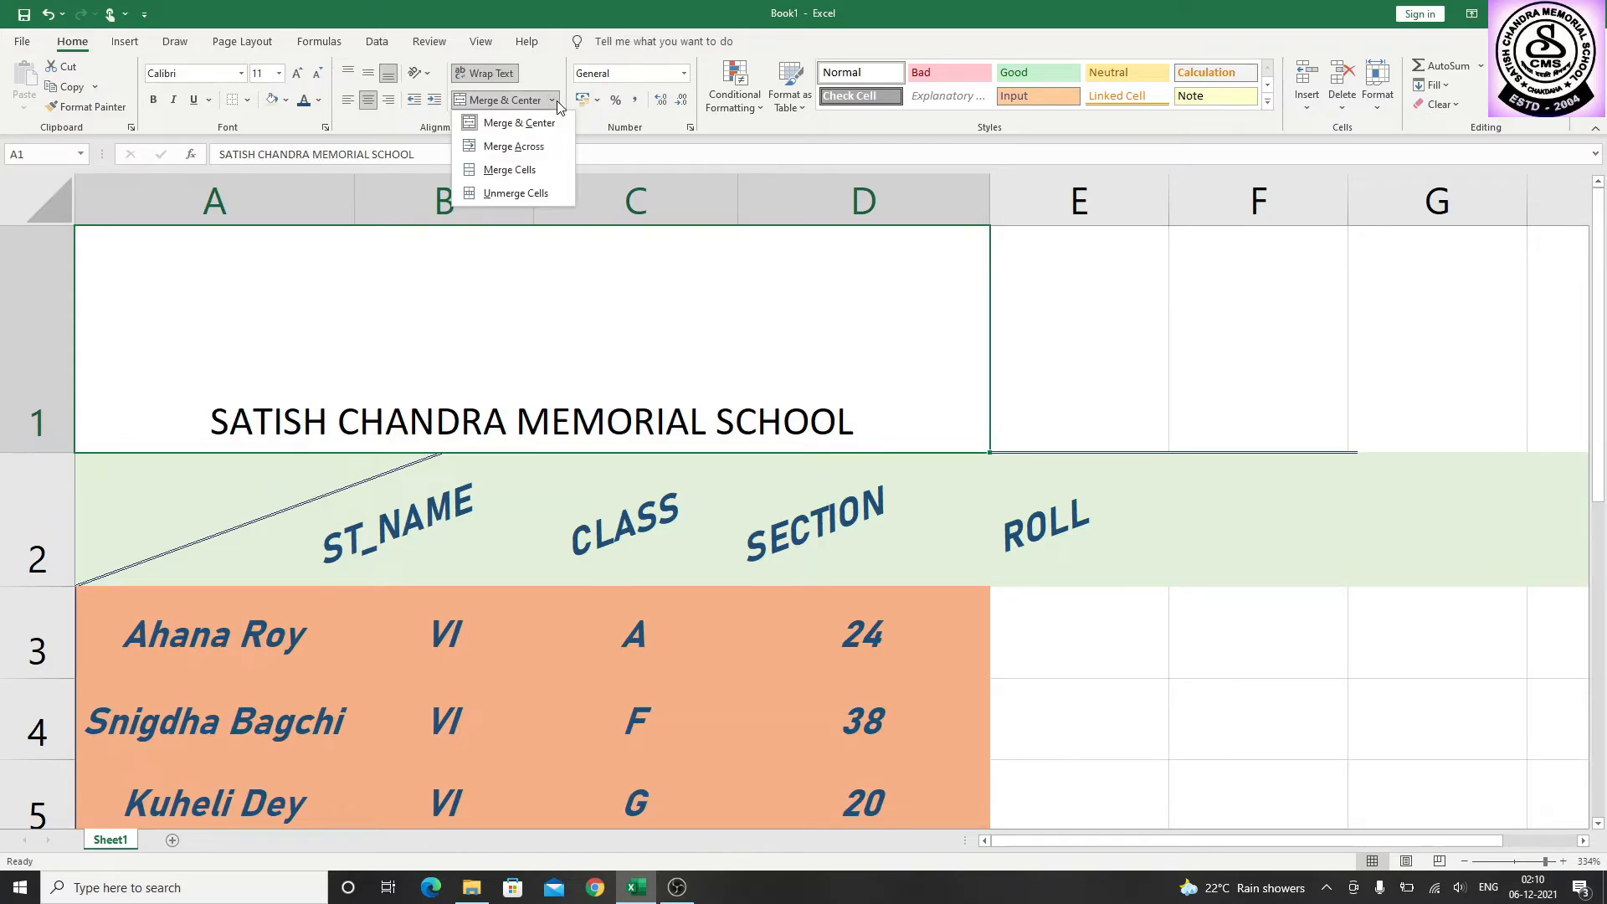
{"action": "left_click", "coordinate": [515, 193]}
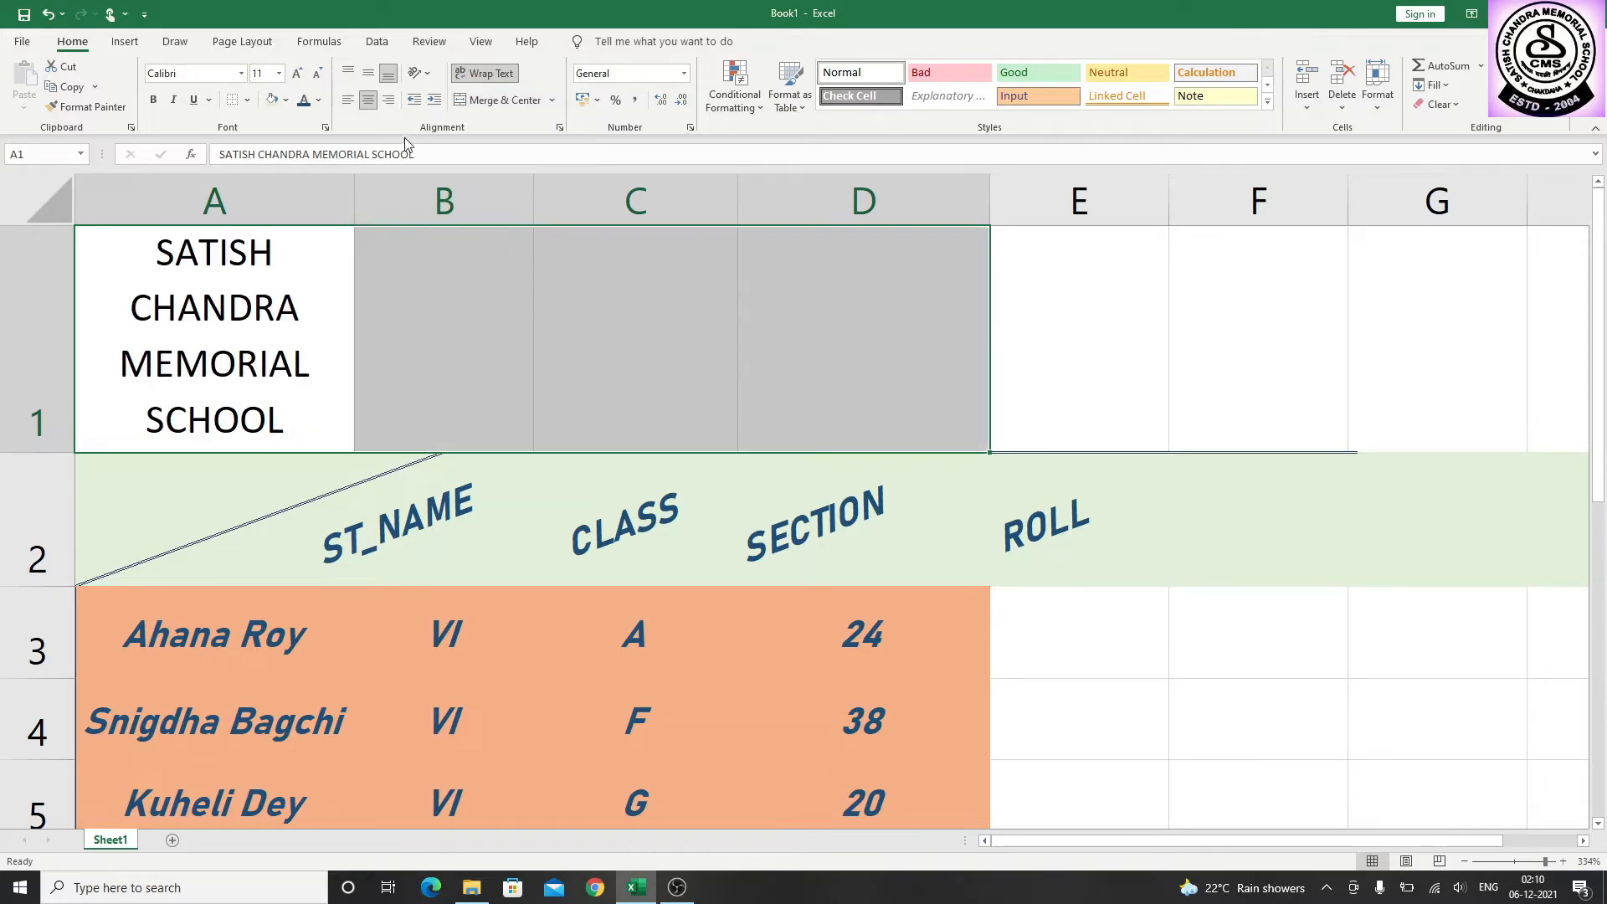
{"action": "left_click", "coordinate": [350, 104]}
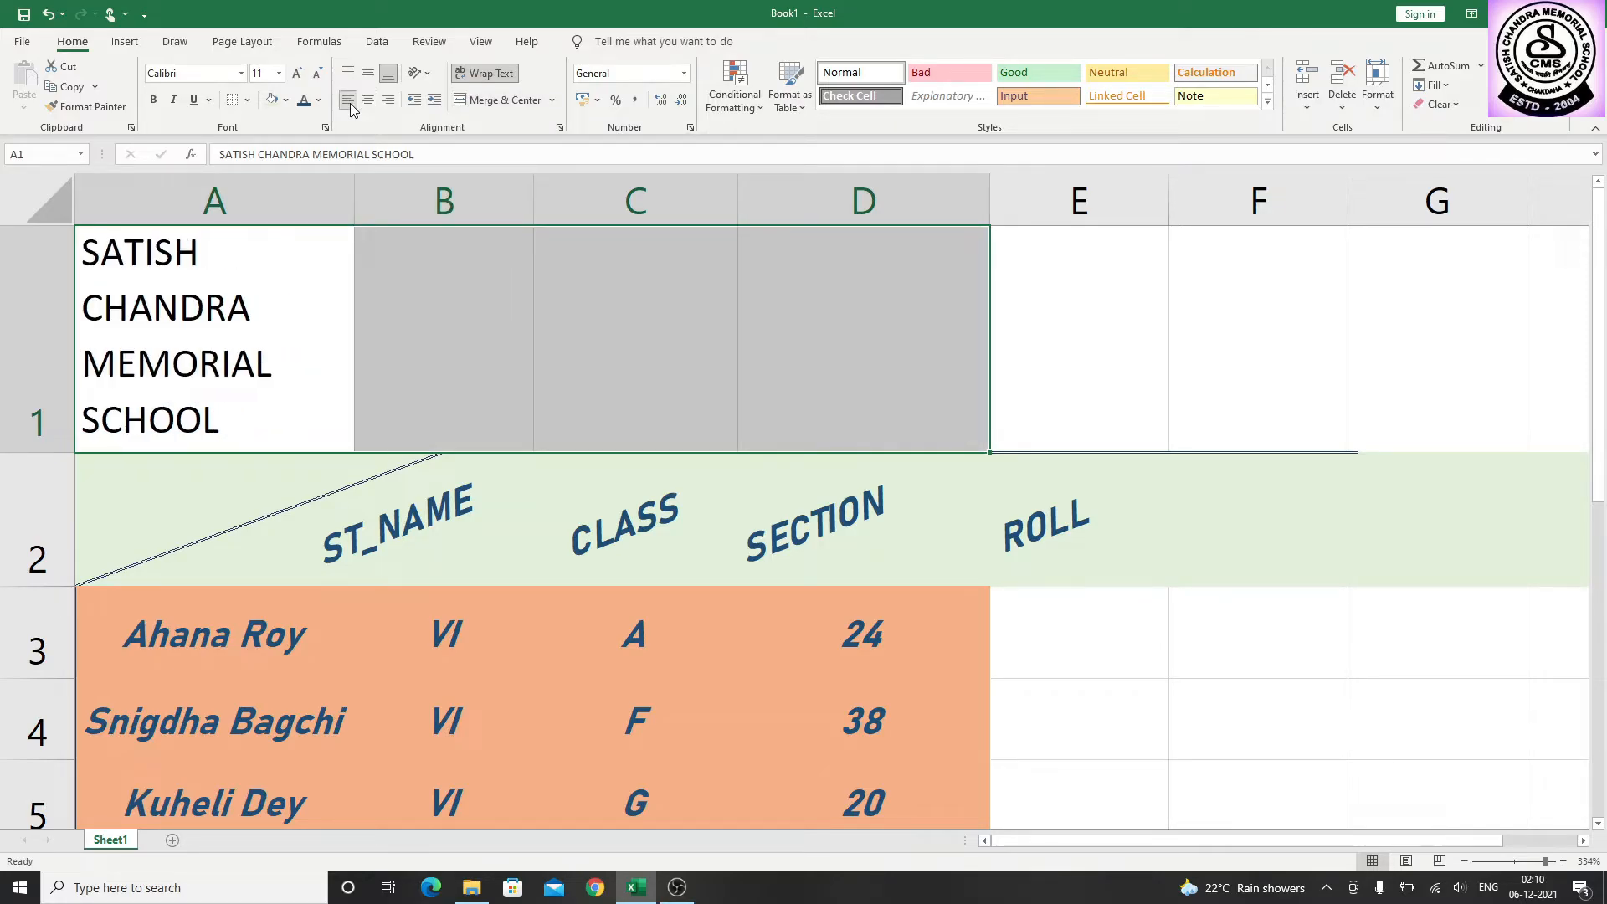
Merge cells A1 to D1 with the Merge Cells option, without centering the school title
{"action": "left_click", "coordinate": [551, 102]}
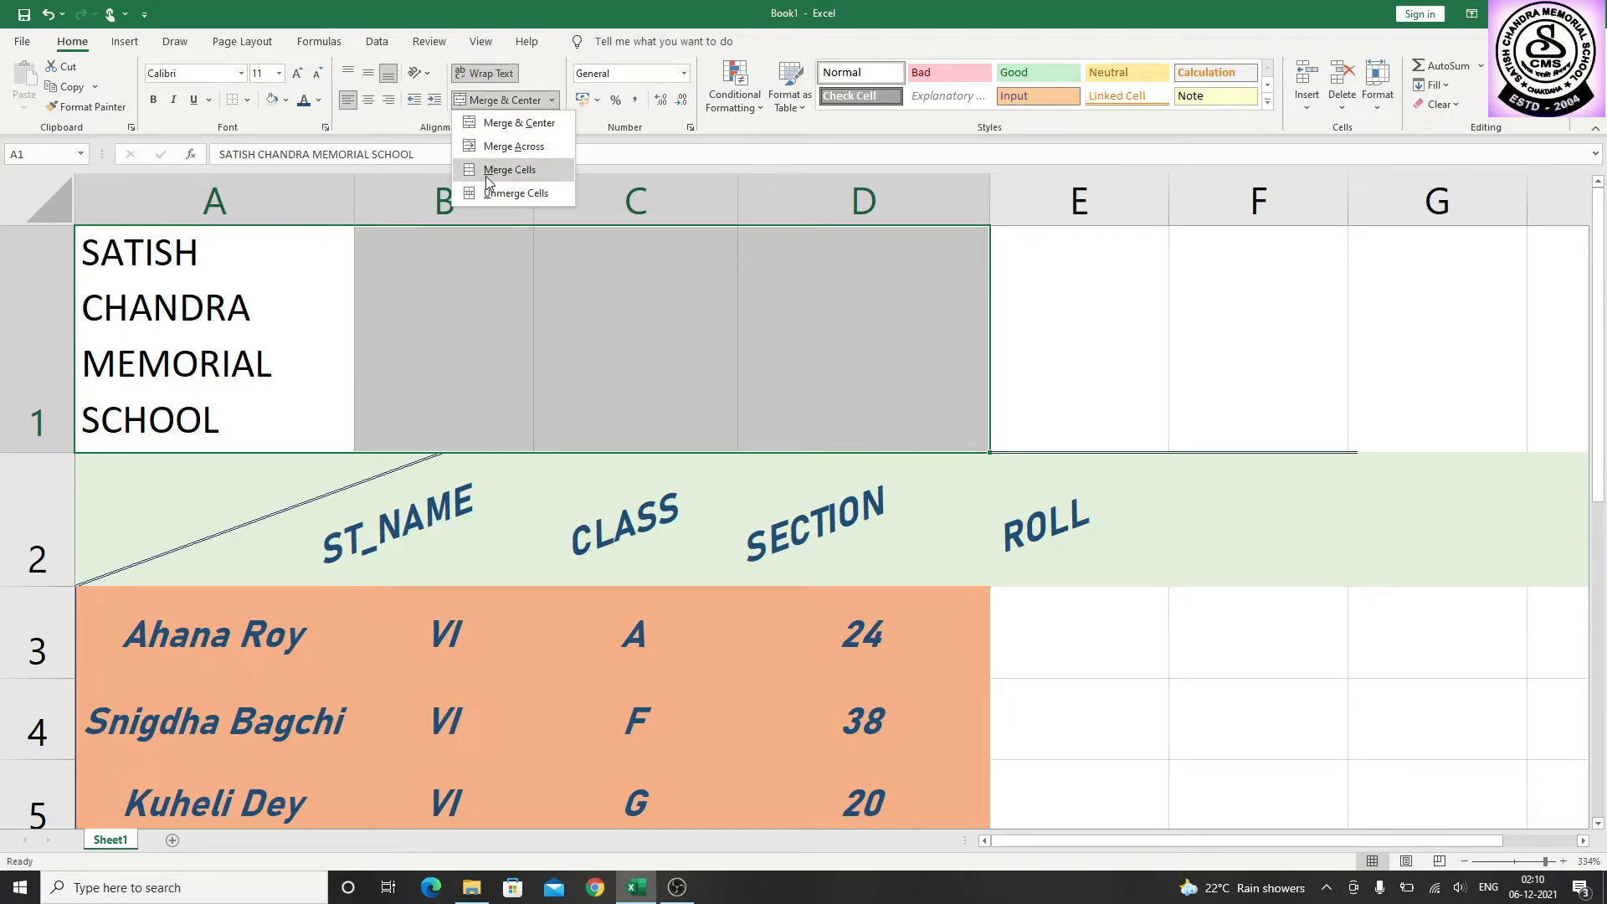
{"action": "left_click", "coordinate": [534, 168]}
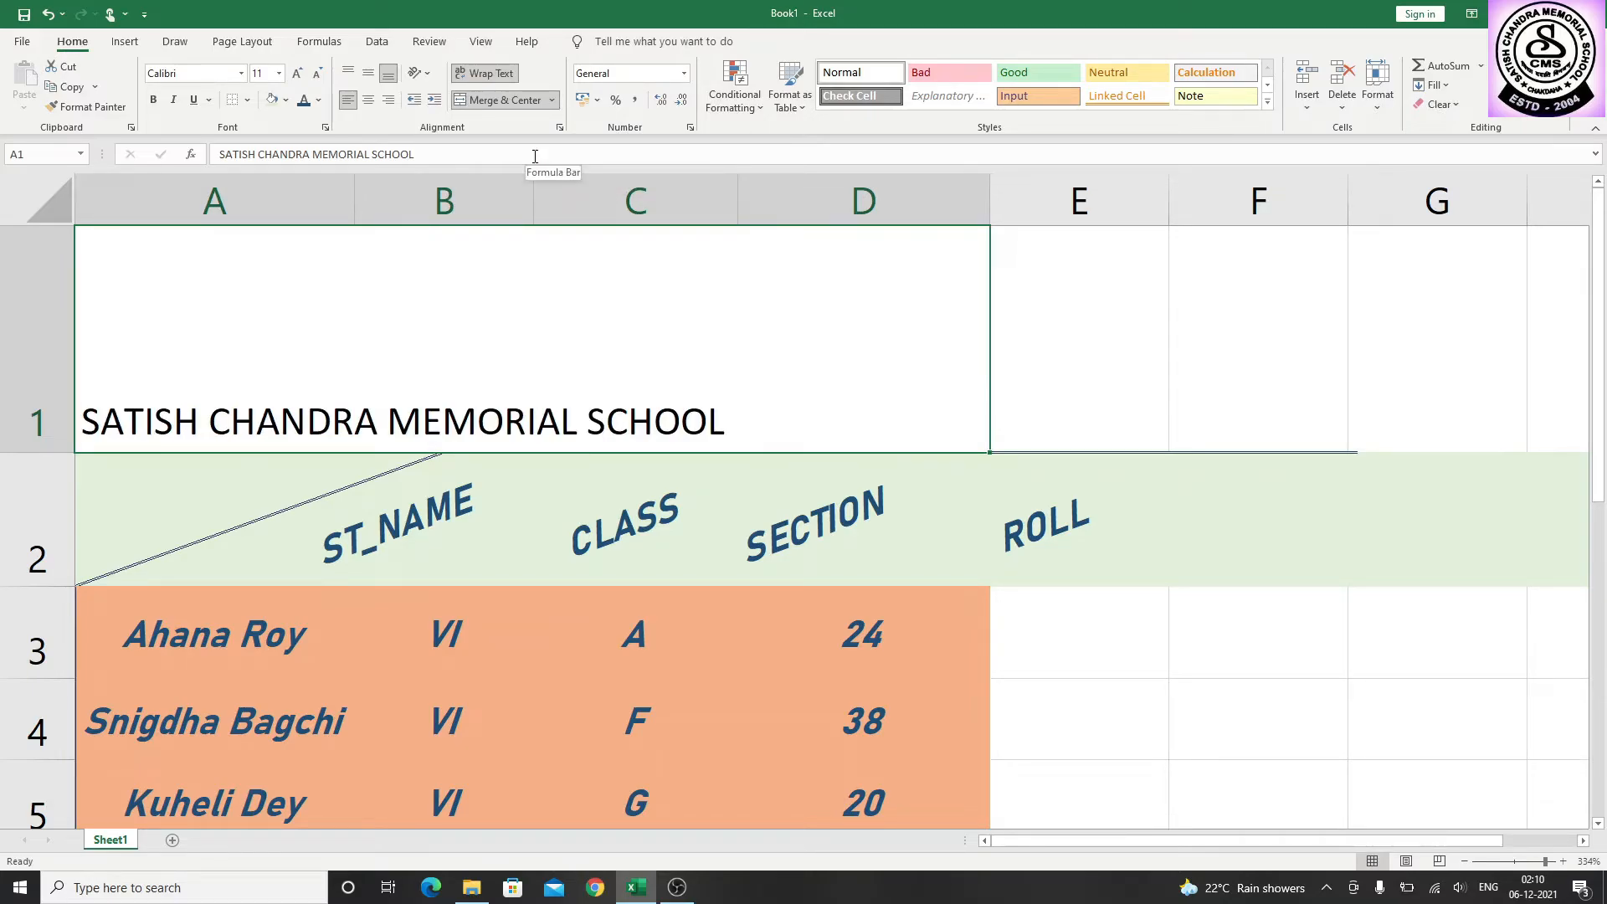
{"action": "left_click", "coordinate": [552, 101]}
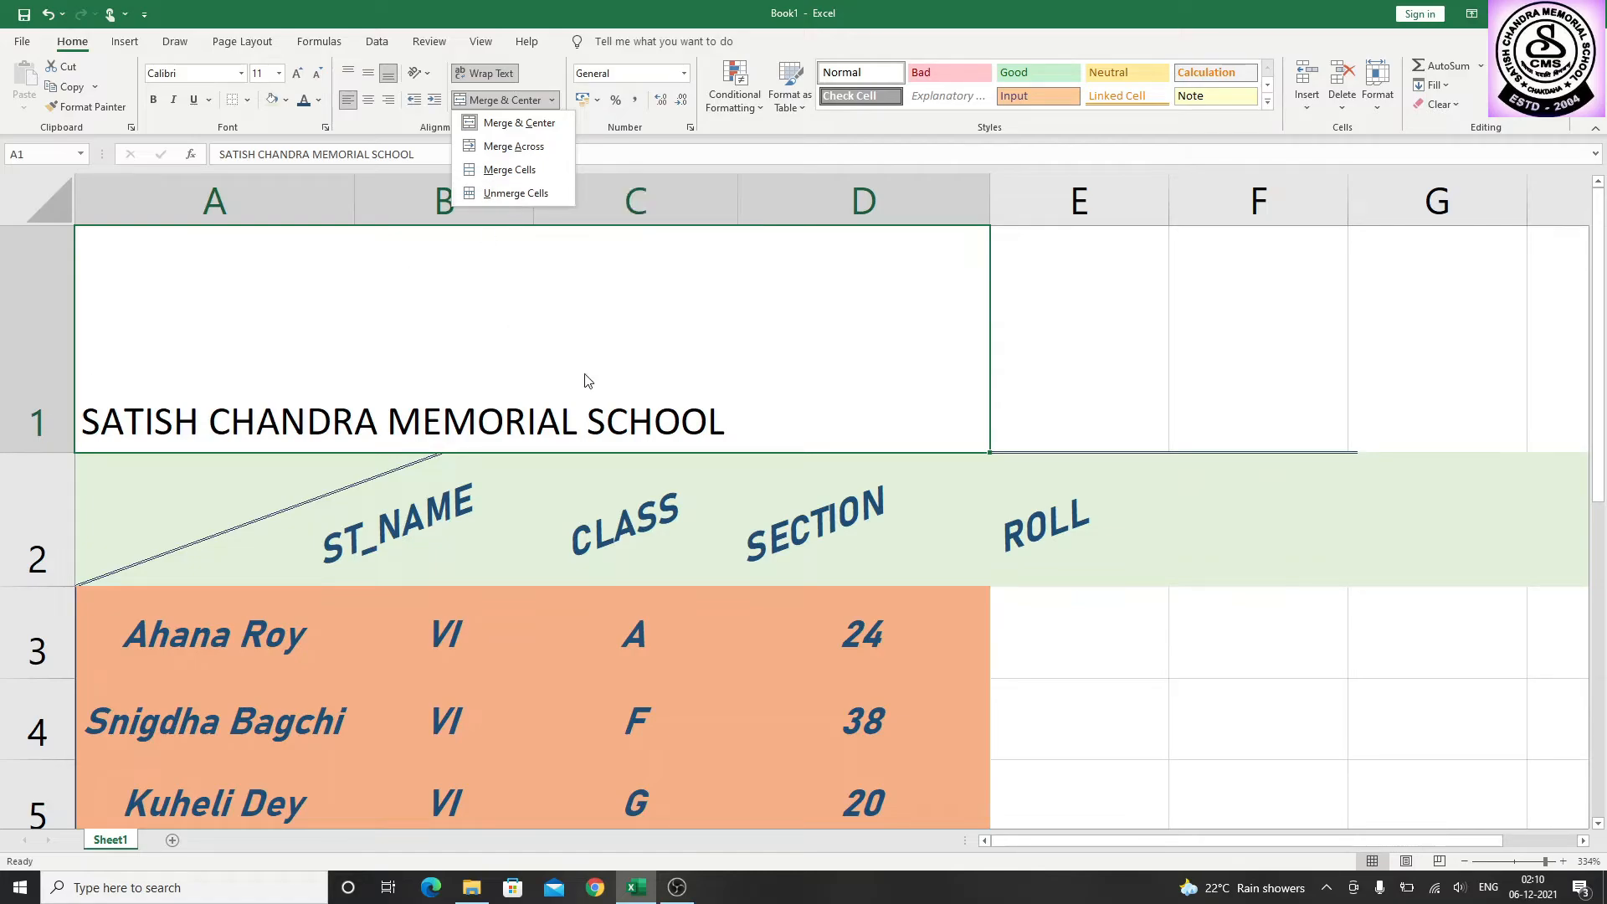
{"action": "left_click", "coordinate": [514, 306]}
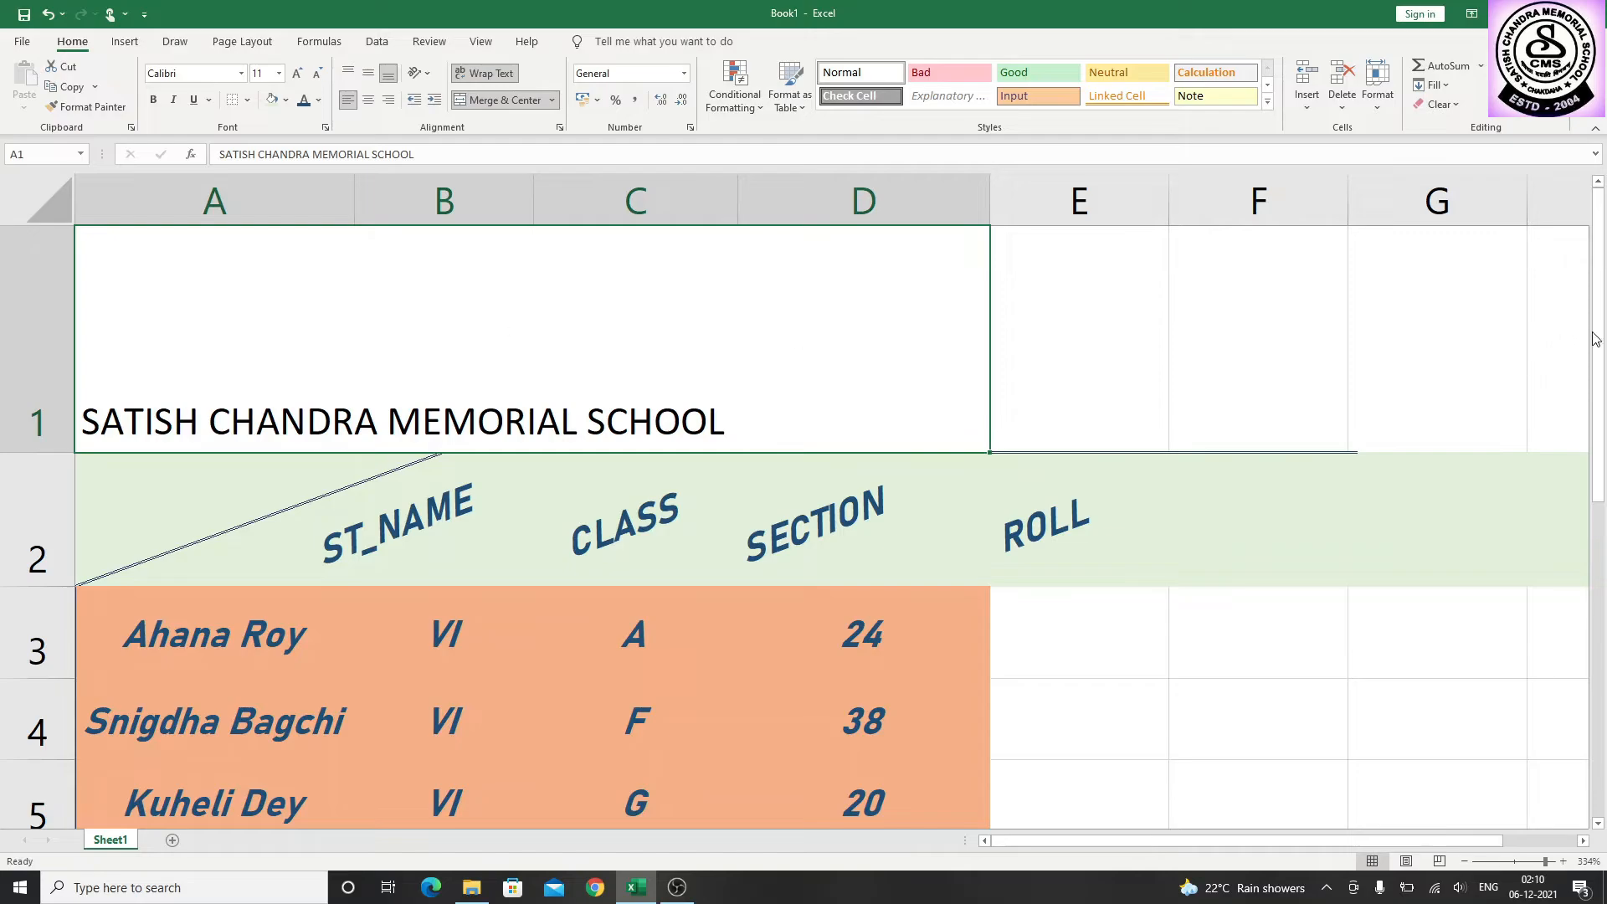
Increase the indent of the student table in cells A2 to D6 by several levels
{"action": "mouse_move", "coordinate": [1601, 333]}
{"action": "left_mouse_down"}
{"action": "mouse_move", "coordinate": [1601, 378]}
{"action": "mouse_move", "coordinate": [1597, 358]}
{"action": "left_mouse_up"}
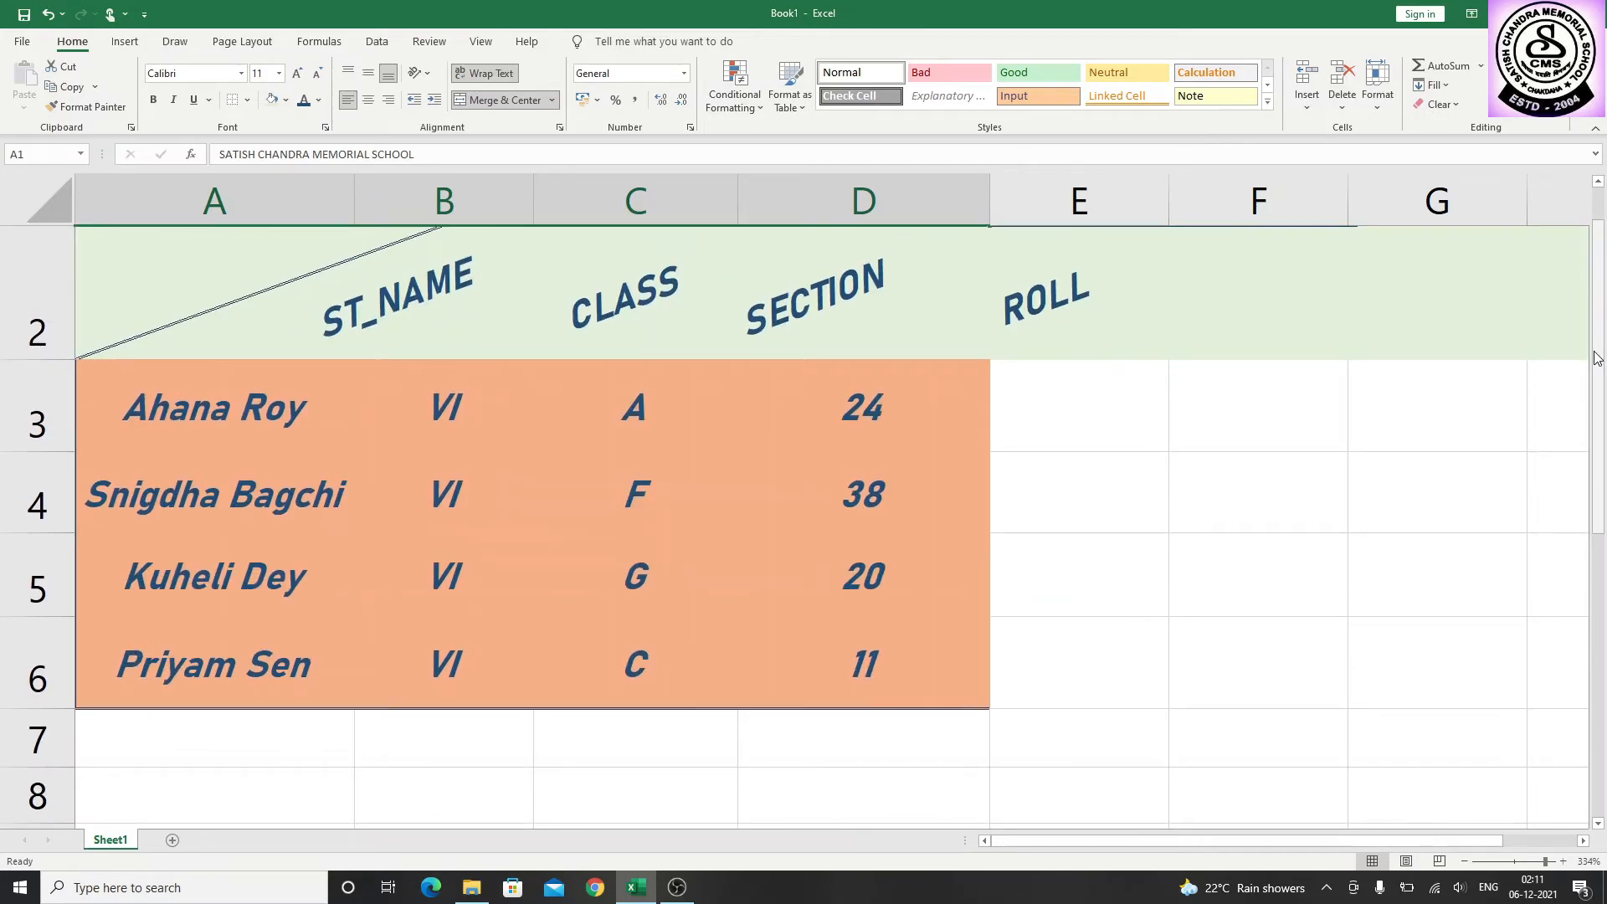
{"action": "scroll", "coordinate": [1562, 274], "scroll_direction": "up", "scroll_amount": 1}
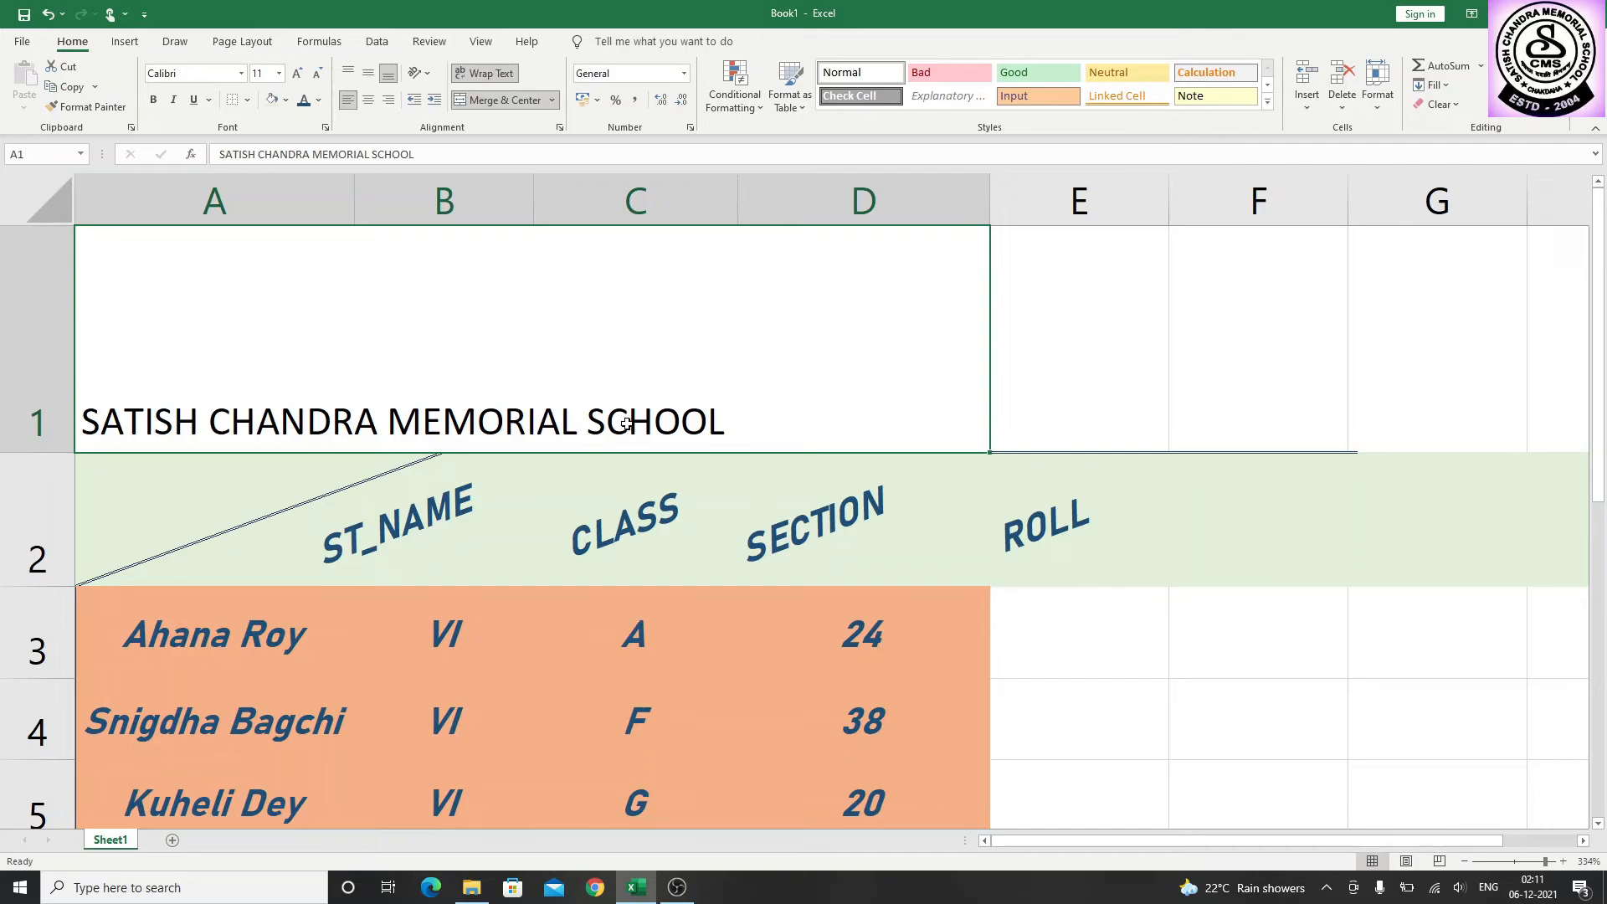
{"action": "left_click", "coordinate": [130, 519]}
{"action": "left_click_drag", "start_coordinate": [129, 519], "coordinate": [820, 675]}
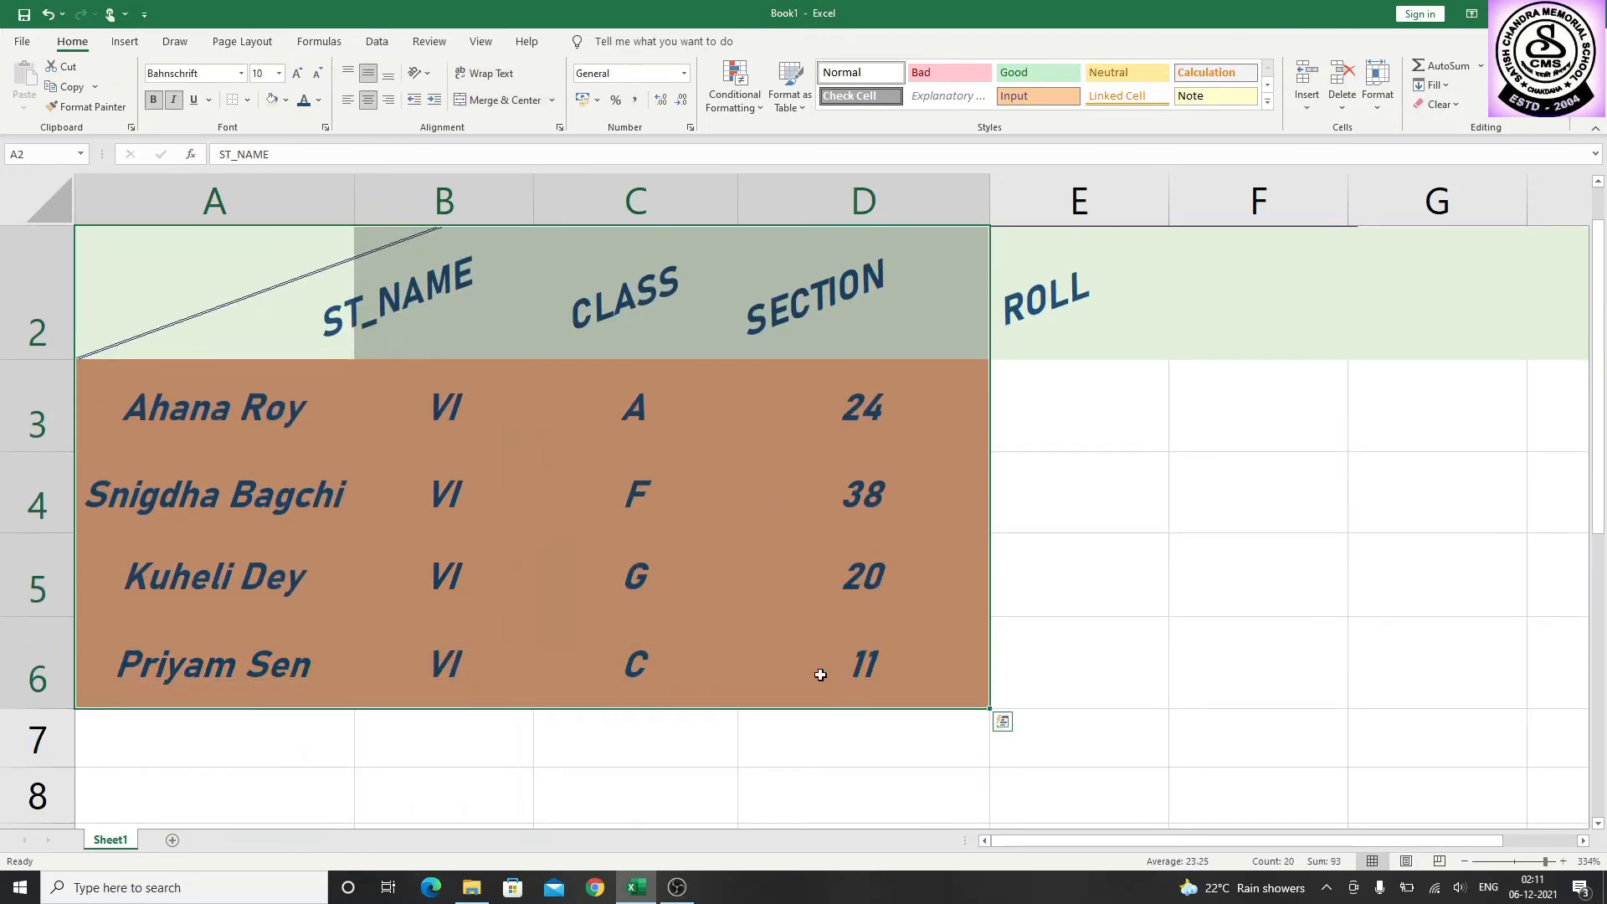
{"action": "left_click", "coordinate": [411, 104]}
{"action": "left_click", "coordinate": [434, 101]}
{"action": "left_click", "coordinate": [434, 102]}
{"action": "left_click", "coordinate": [434, 101]}
{"action": "left_click", "coordinate": [434, 101]}
{"action": "left_click", "coordinate": [434, 101]}
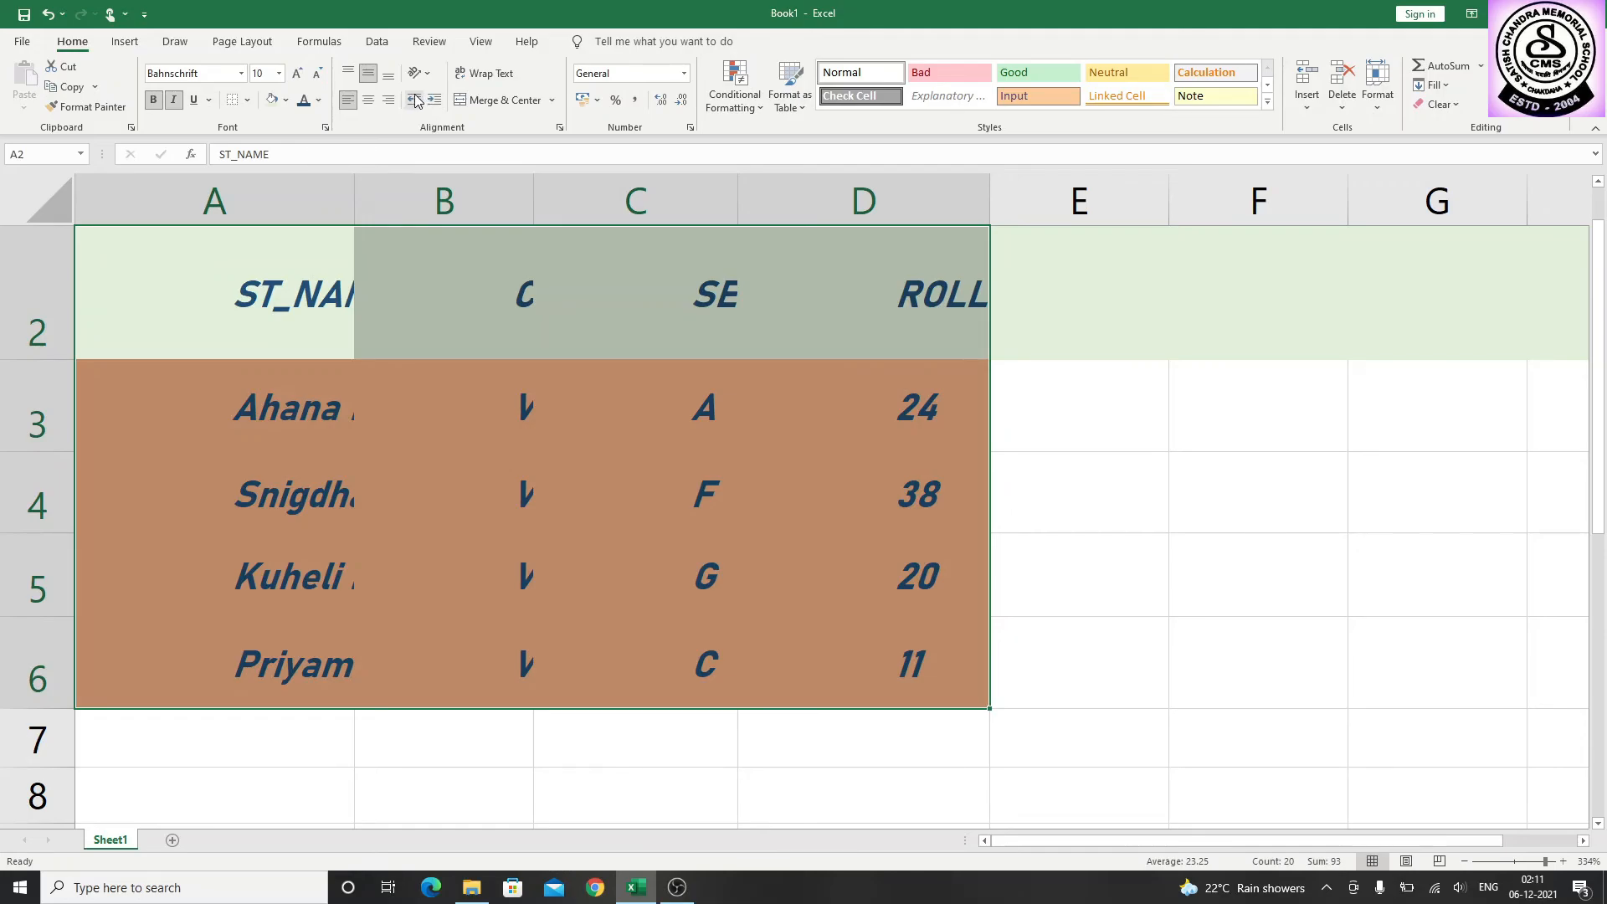
Decrease the indent of cells A2 to D6 back to the cells' left border and increase it again by two levels
{"action": "left_click", "coordinate": [414, 100]}
{"action": "left_click", "coordinate": [415, 101]}
{"action": "left_click", "coordinate": [414, 100]}
{"action": "left_click", "coordinate": [414, 100]}
{"action": "left_click", "coordinate": [415, 100]}
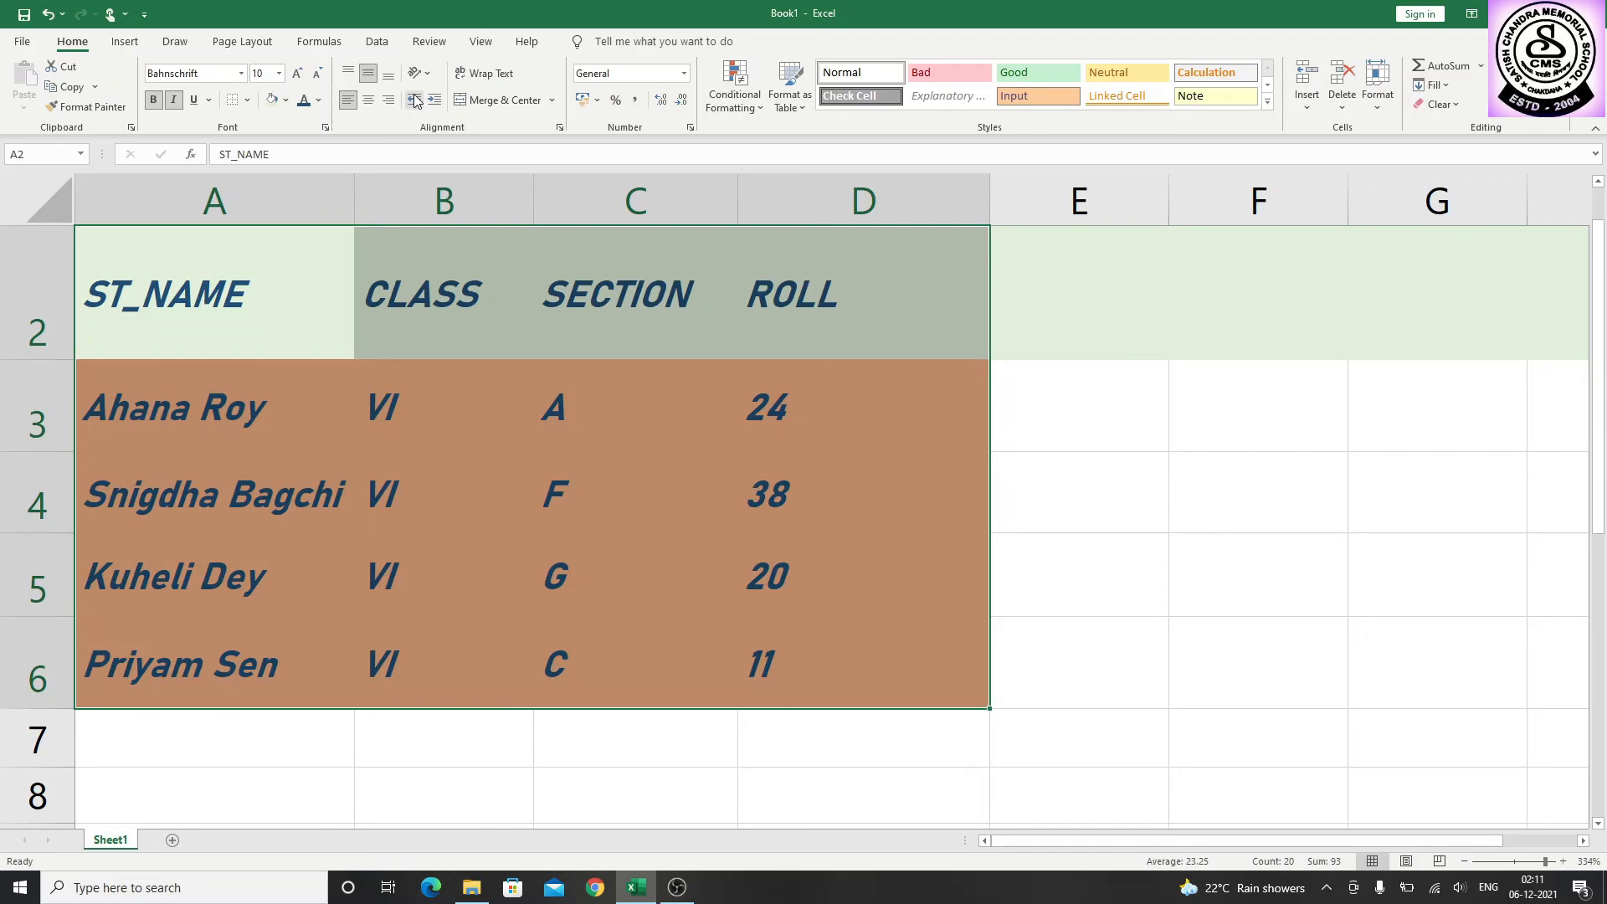
{"action": "left_click", "coordinate": [436, 100]}
{"action": "left_click", "coordinate": [435, 100]}
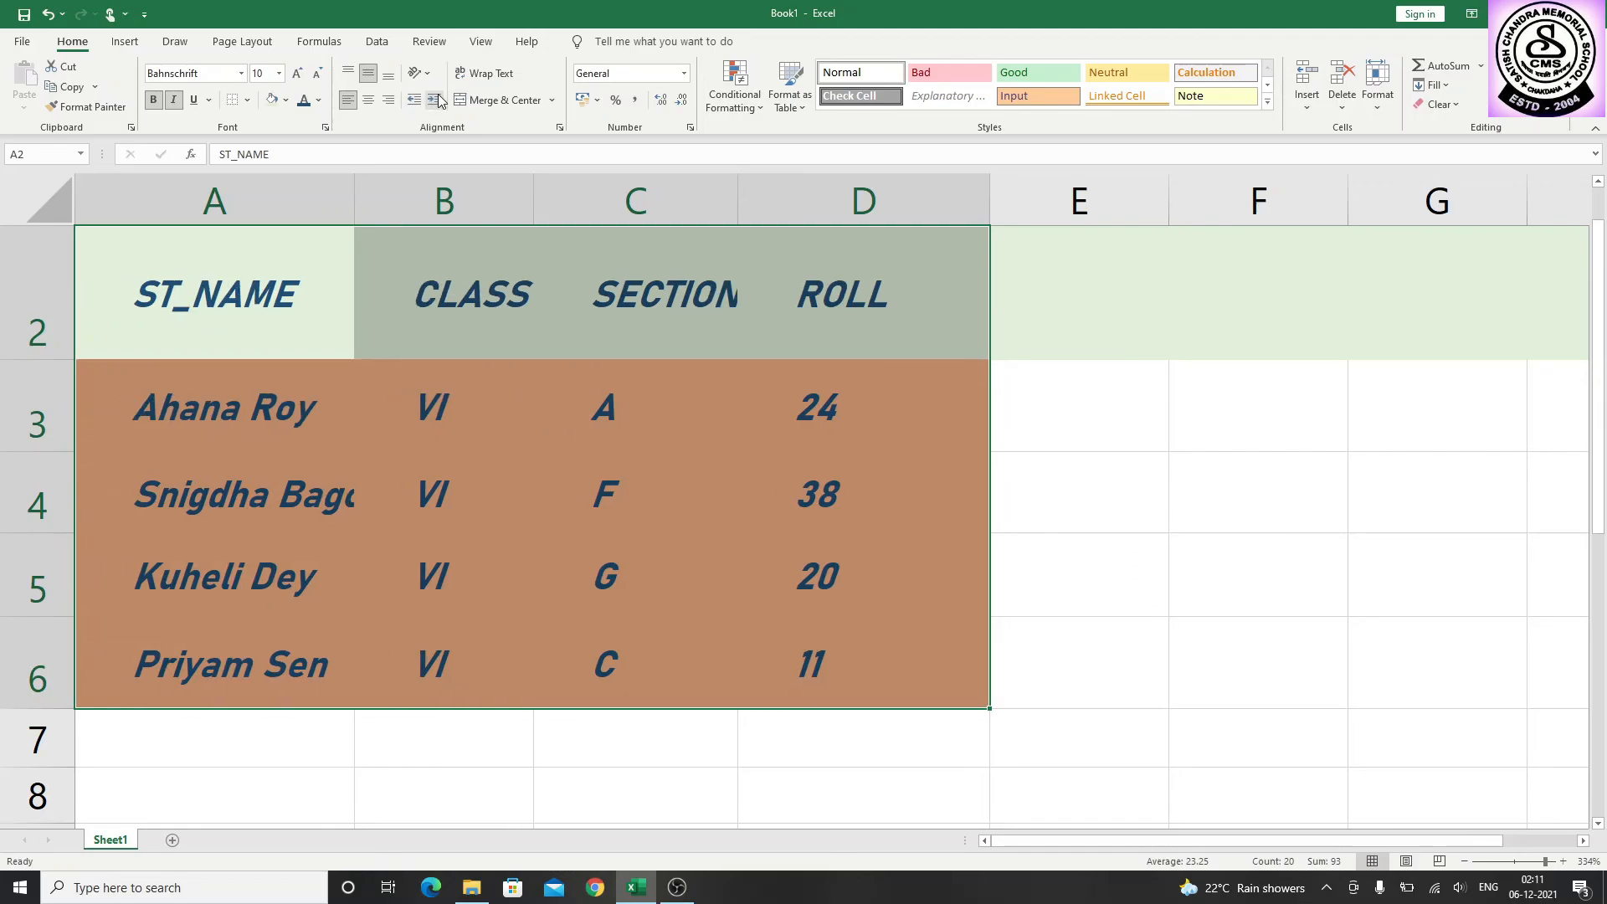